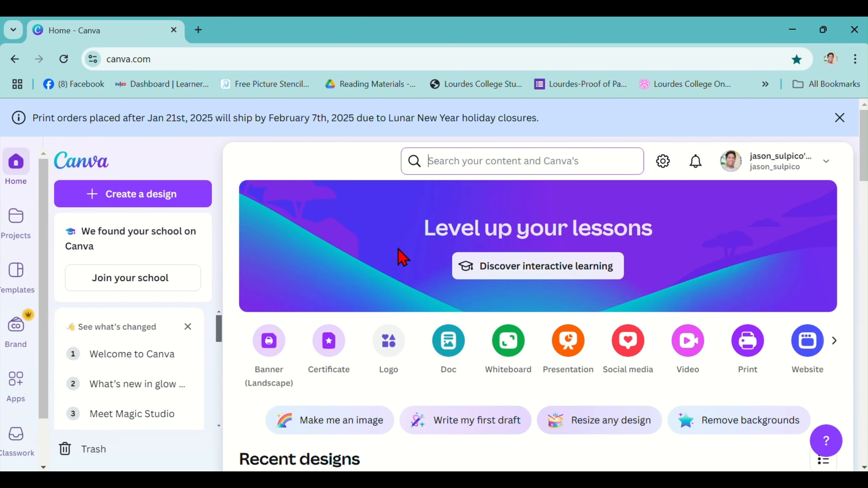
# Create a blank Facebook Post design from the social media formats and dismiss the print order notice.
pyautogui.click(632, 345)
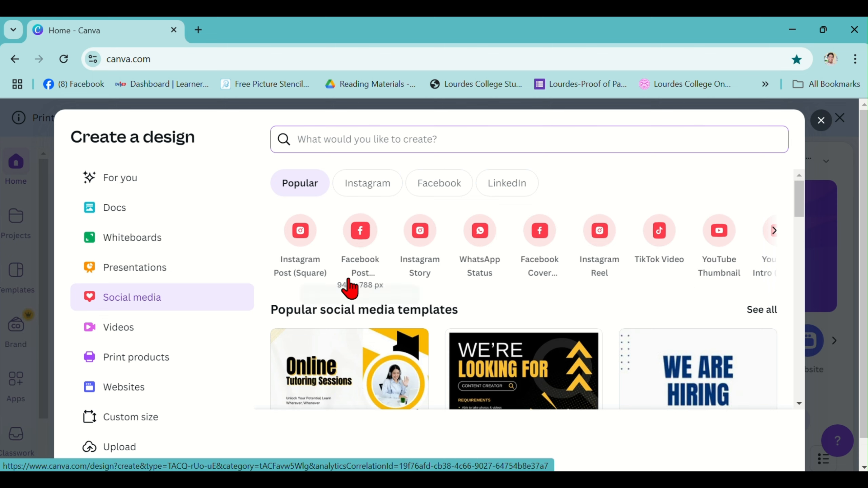
pyautogui.click(361, 231)
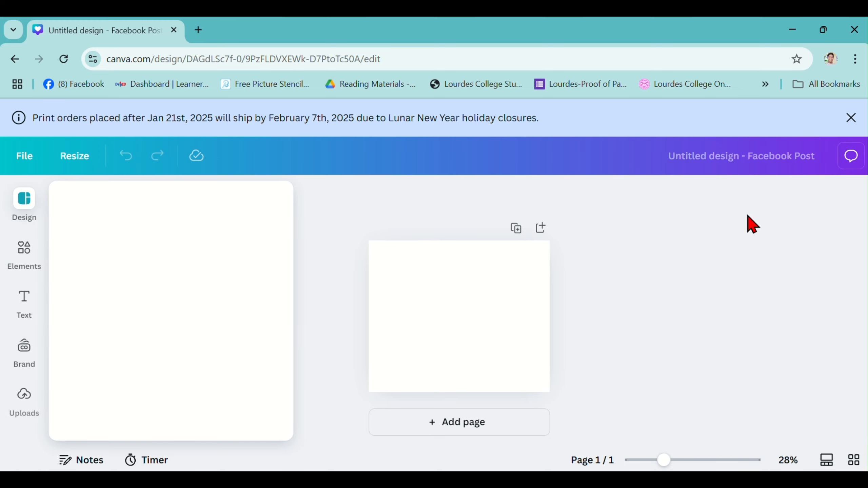
pyautogui.click(851, 118)
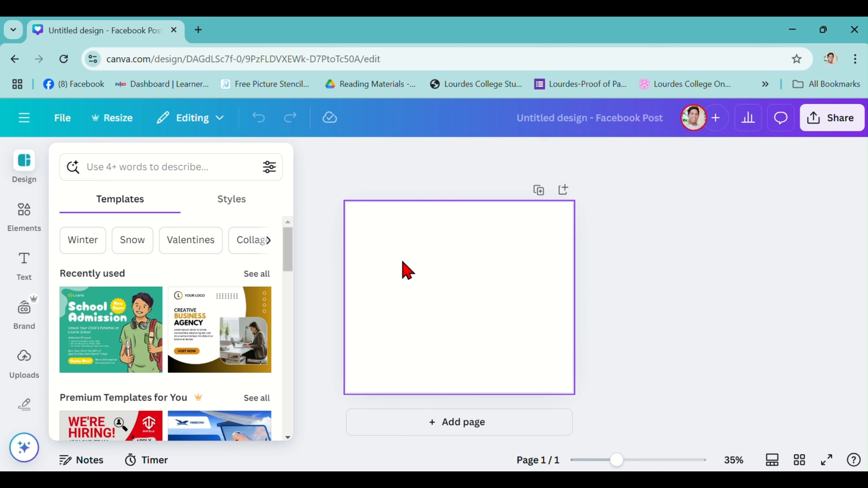
# Look through the suggested Facebook Post templates for a suitable layout.
pyautogui.scroll(-10, 268, 311)
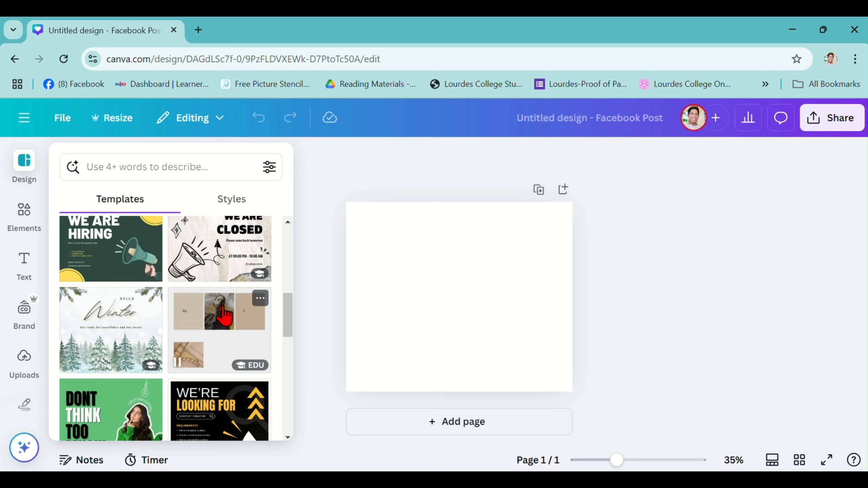
pyautogui.scroll(-5, 215, 321)
pyautogui.scroll(-3, 212, 325)
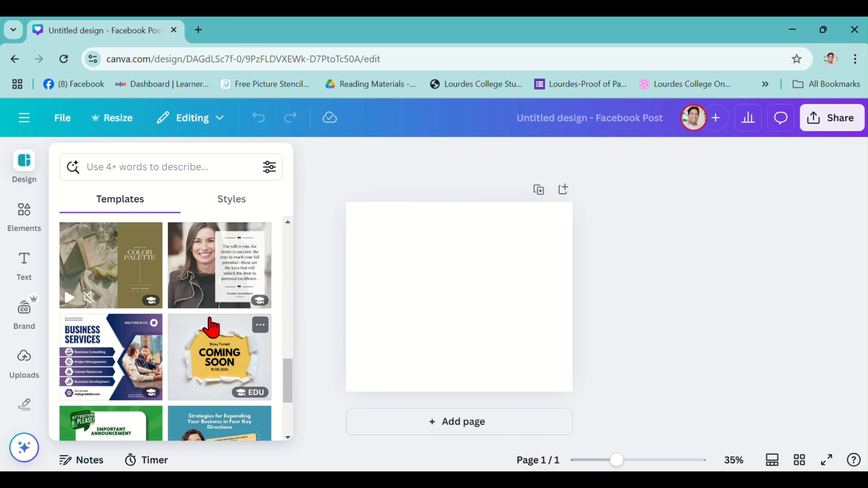
pyautogui.scroll(-3, 211, 325)
pyautogui.scroll(-3, 211, 318)
pyautogui.scroll(3, 211, 318)
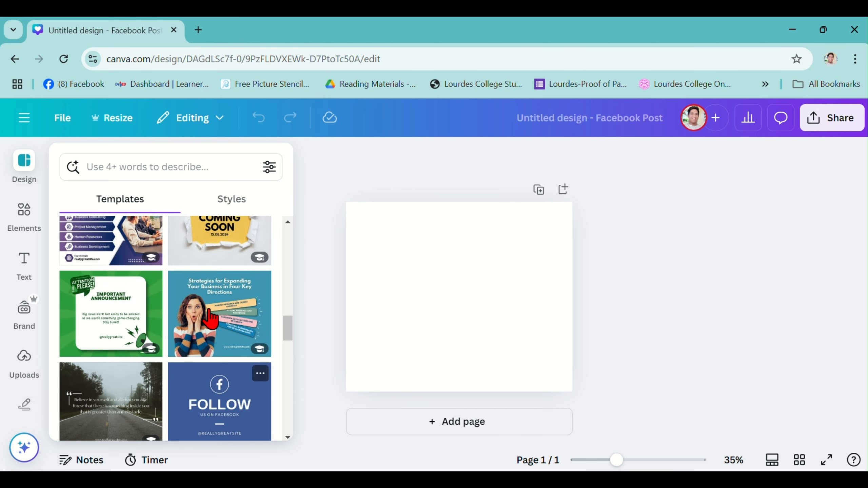
pyautogui.scroll(2, 210, 320)
pyautogui.scroll(-10, 210, 318)
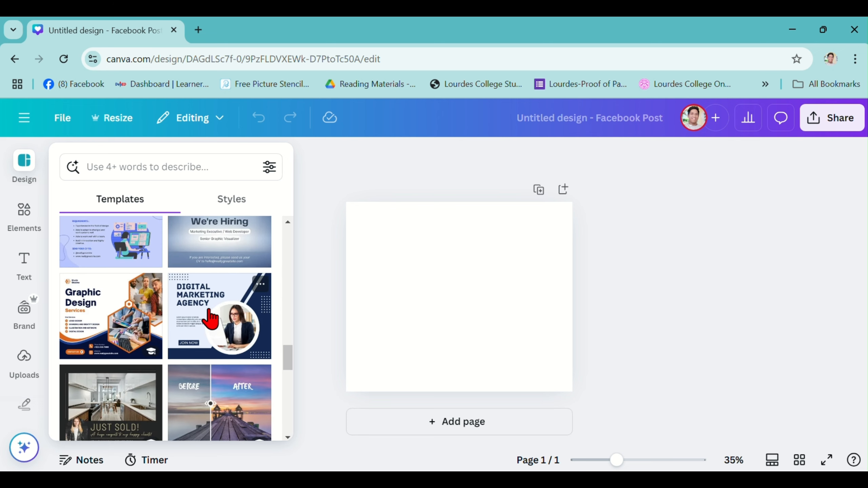
pyautogui.scroll(-10, 210, 318)
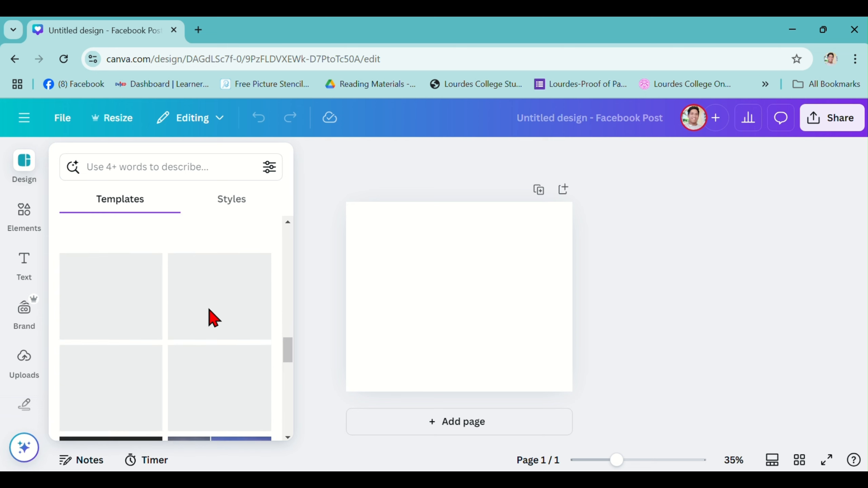
# Search the templates for "school registration" and apply the green chalkboard "Back to School Promo" template to the blank page.
pyautogui.click(154, 168)
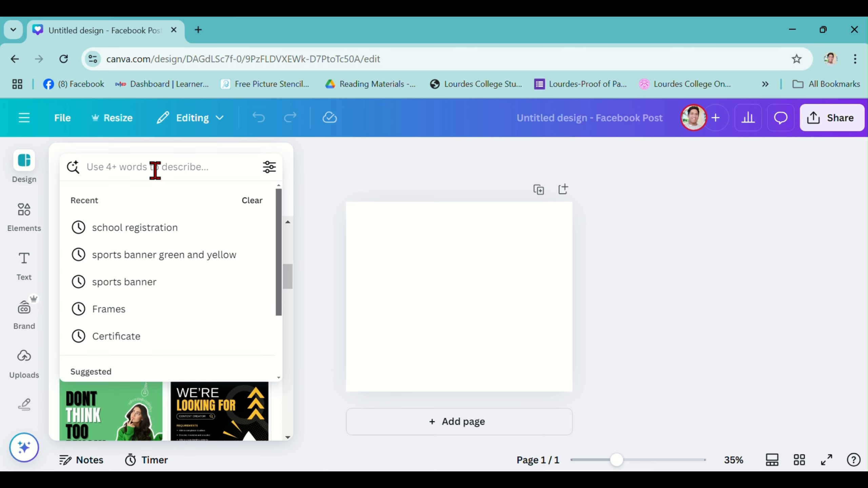
pyautogui.click(167, 228)
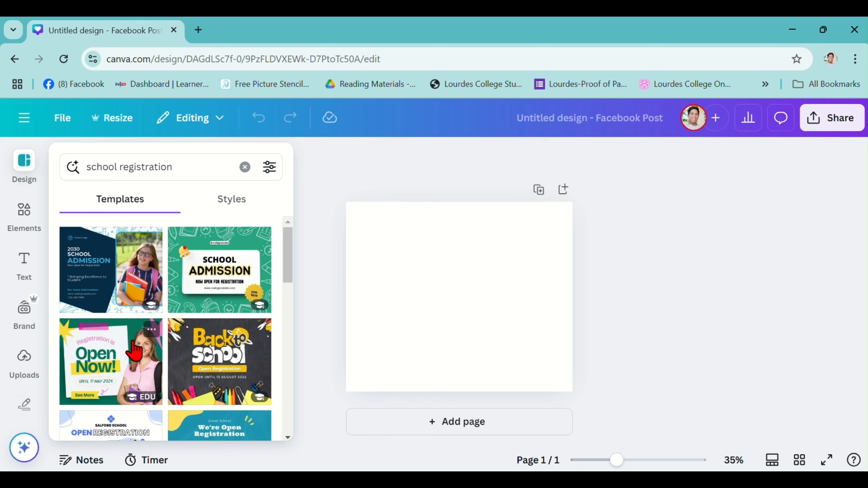
pyautogui.scroll(-8, 135, 351)
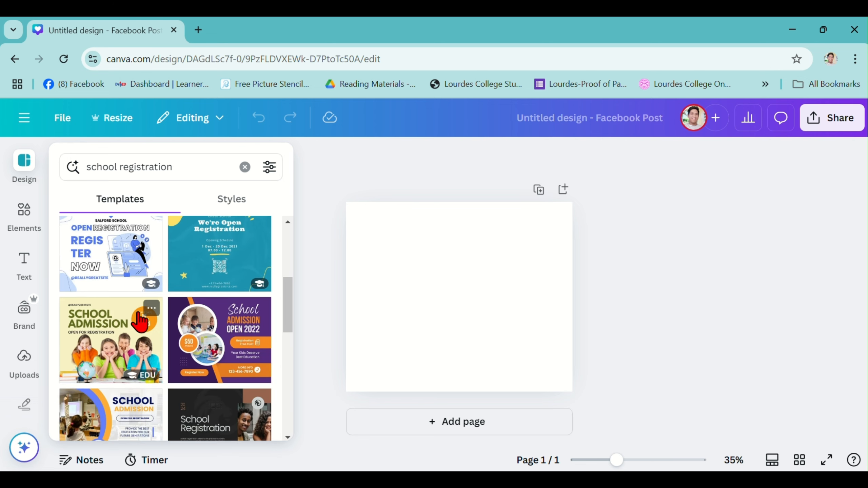
pyautogui.scroll(-2, 142, 320)
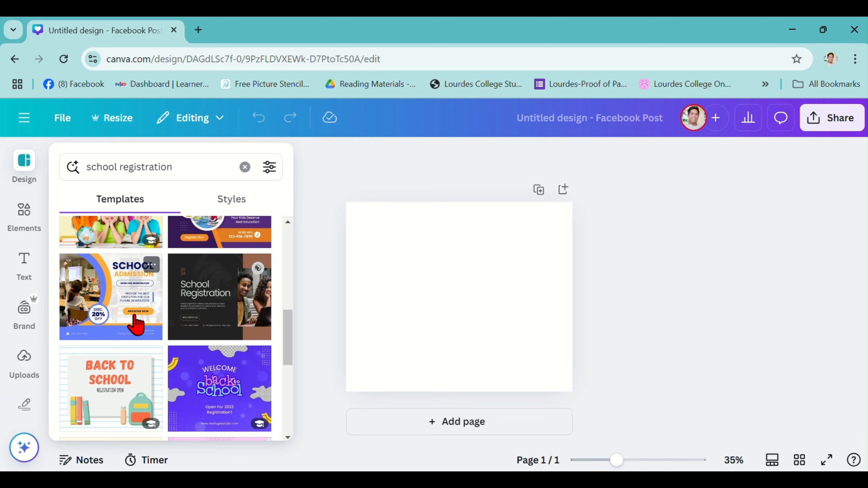
pyautogui.scroll(-2, 135, 325)
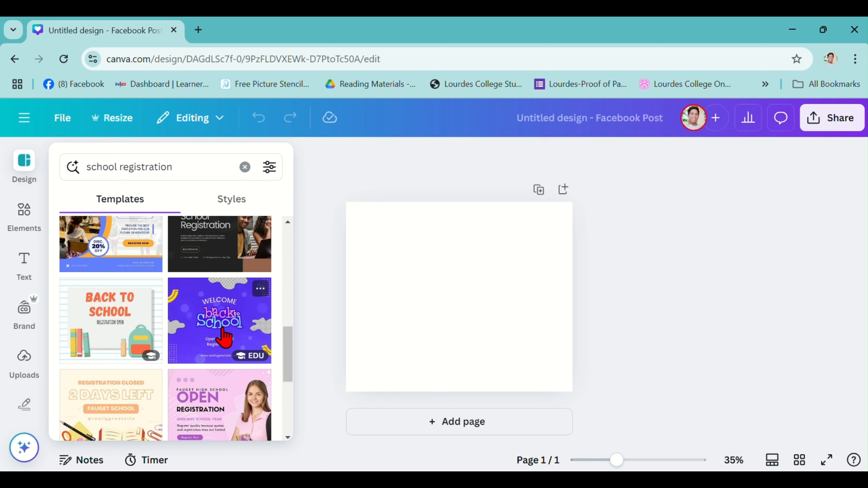
pyautogui.scroll(-4, 224, 337)
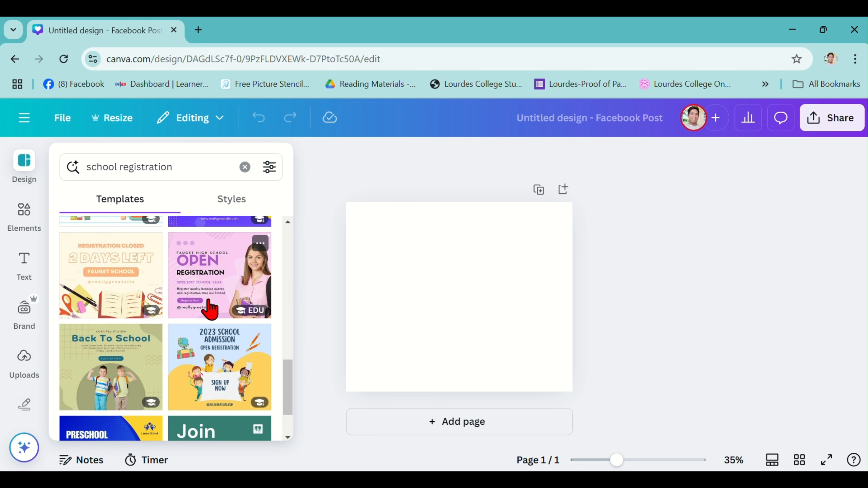
pyautogui.scroll(-3, 209, 308)
pyautogui.scroll(-4, 111, 327)
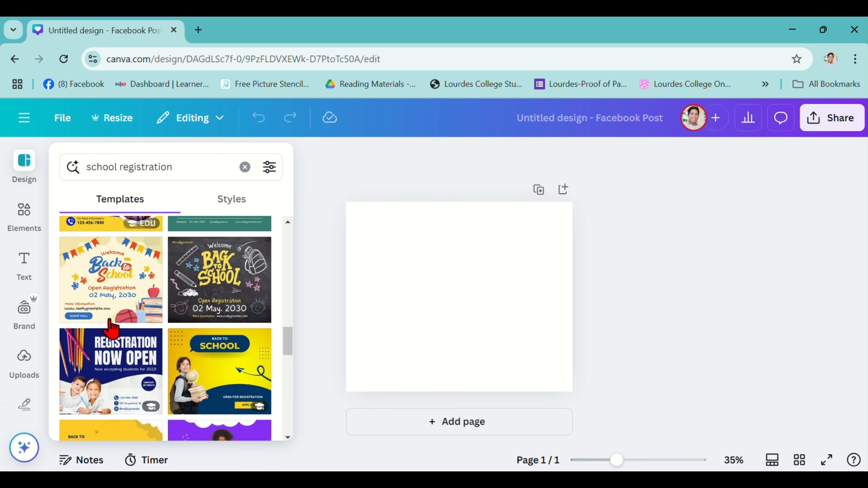
pyautogui.scroll(-4, 185, 320)
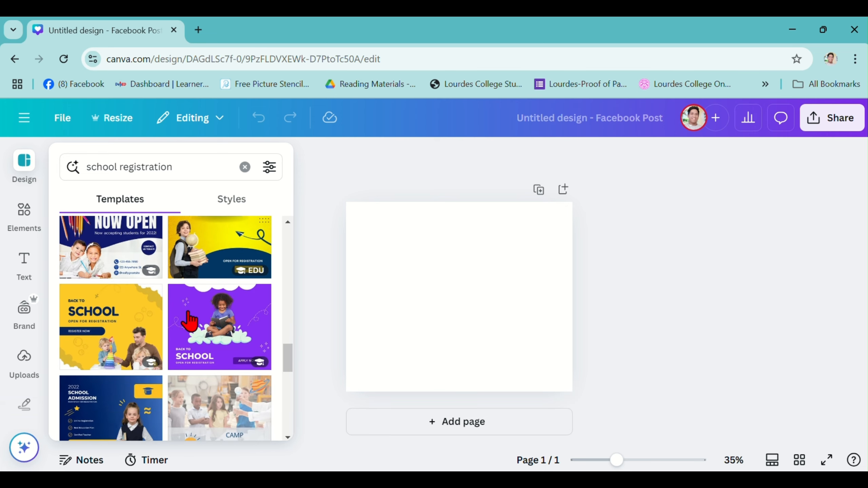
pyautogui.scroll(-5, 191, 321)
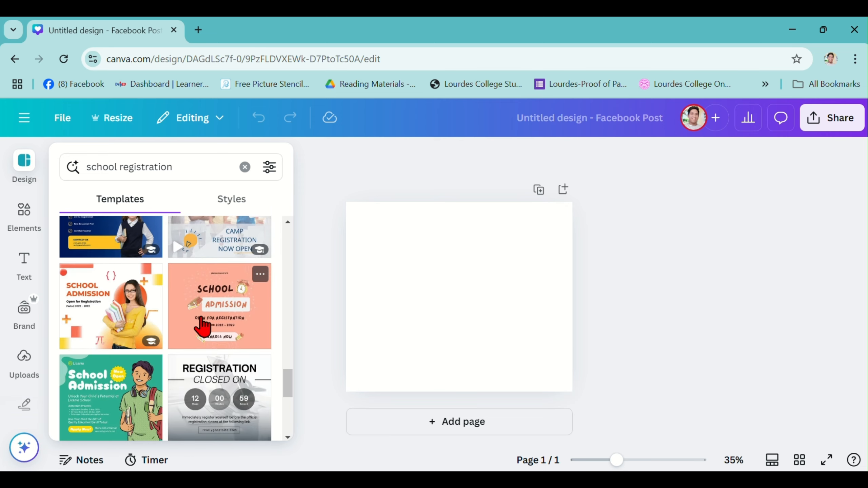
pyautogui.scroll(-8, 203, 327)
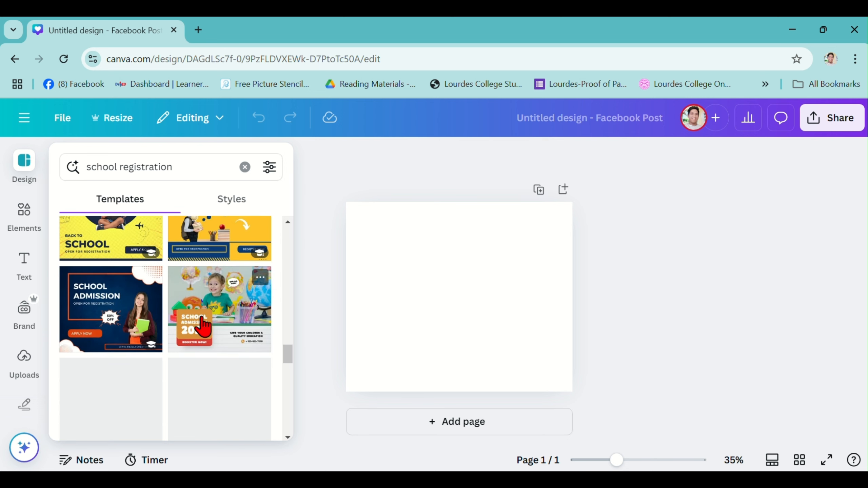
pyautogui.scroll(-2, 204, 327)
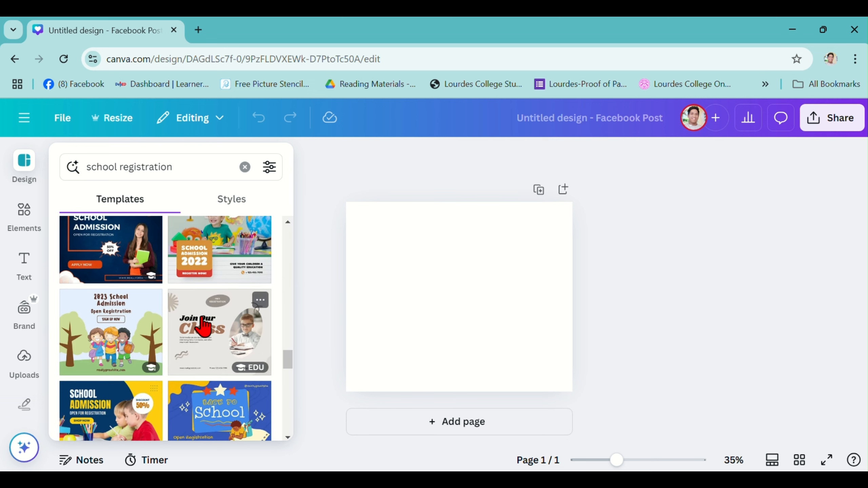
pyautogui.scroll(-4, 204, 326)
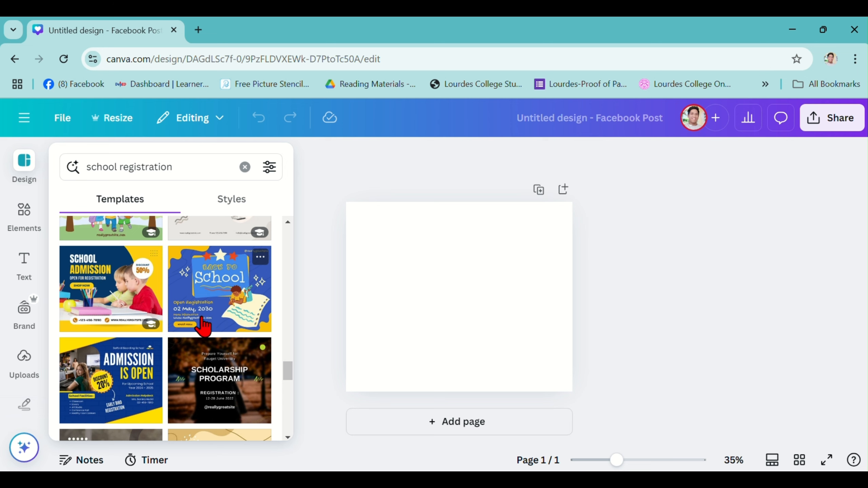
pyautogui.scroll(-10, 203, 327)
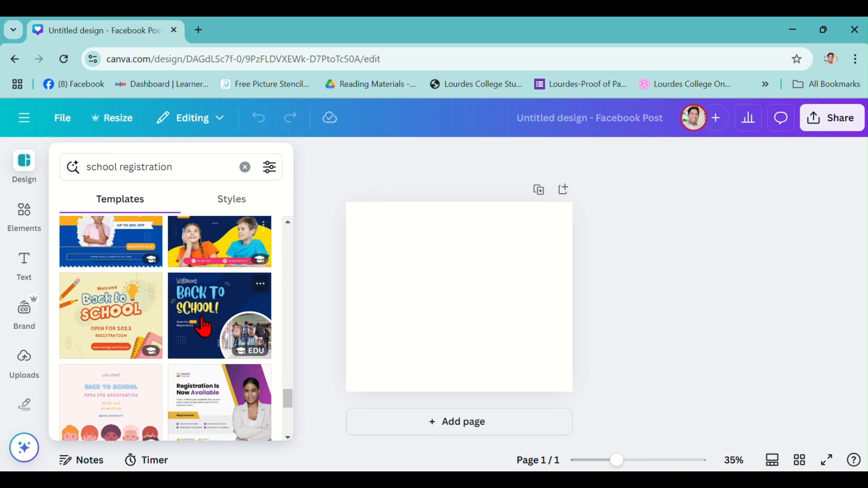
pyautogui.scroll(-10, 204, 327)
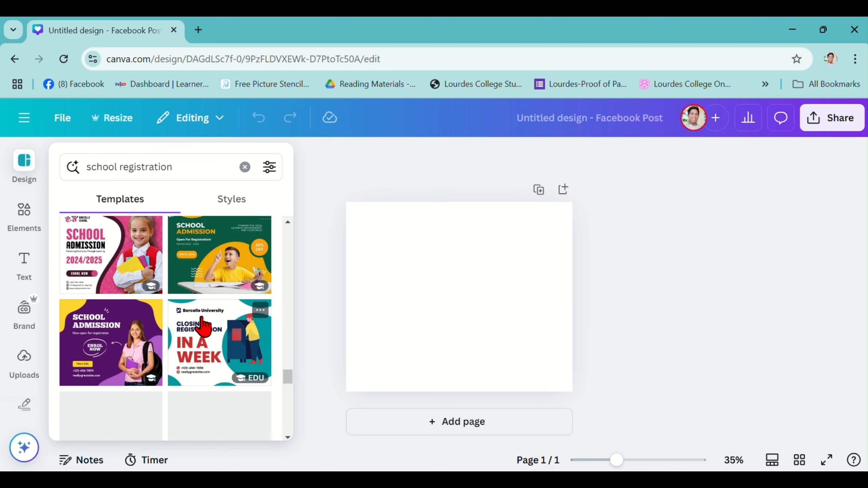
pyautogui.scroll(-2, 203, 326)
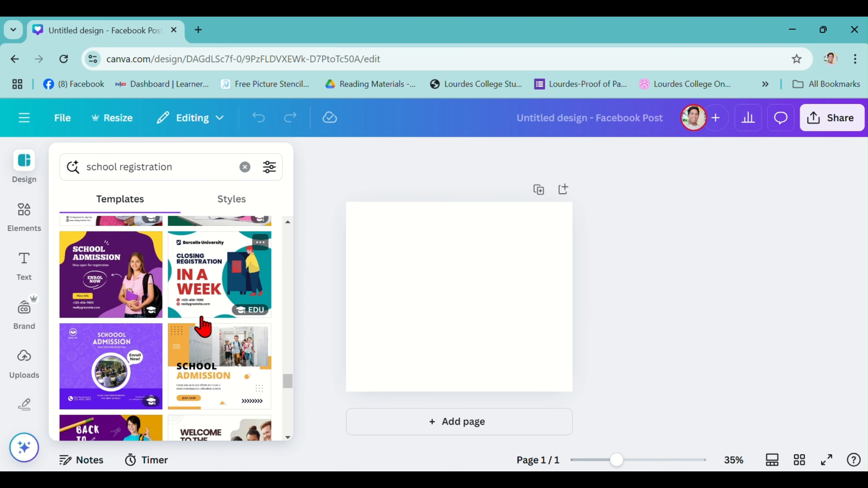
pyautogui.scroll(-1, 204, 327)
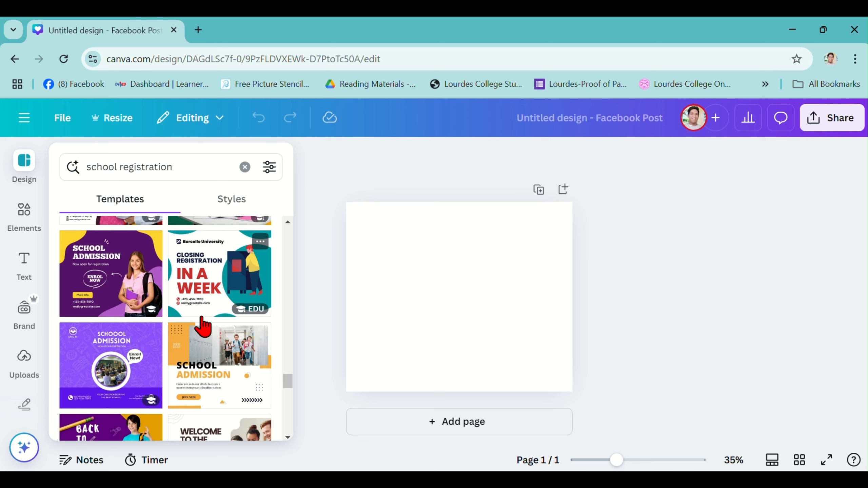
pyautogui.scroll(-10, 203, 327)
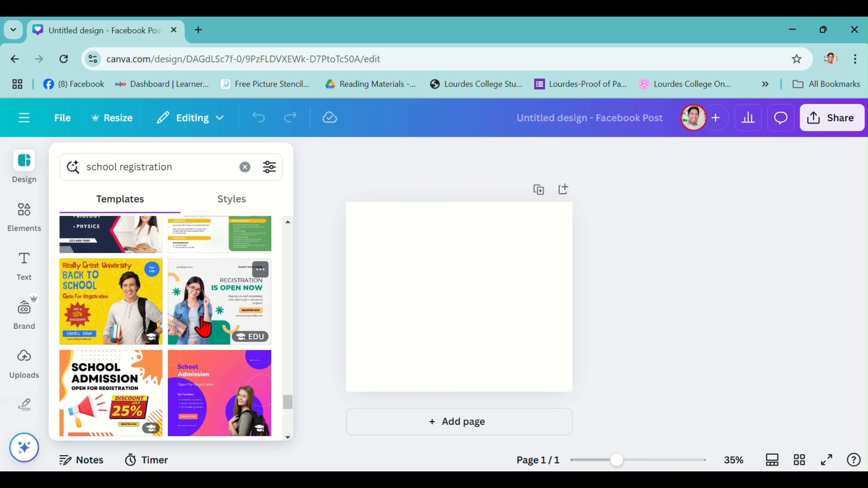
pyautogui.scroll(-2, 204, 326)
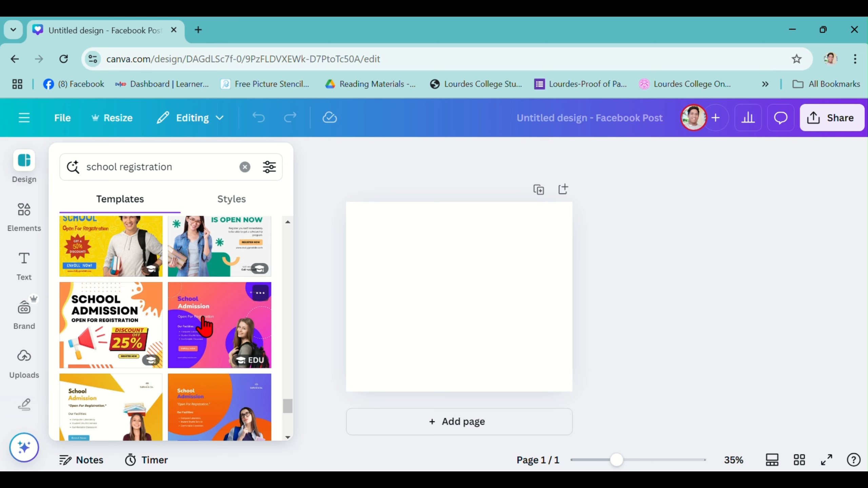
pyautogui.scroll(-4, 203, 327)
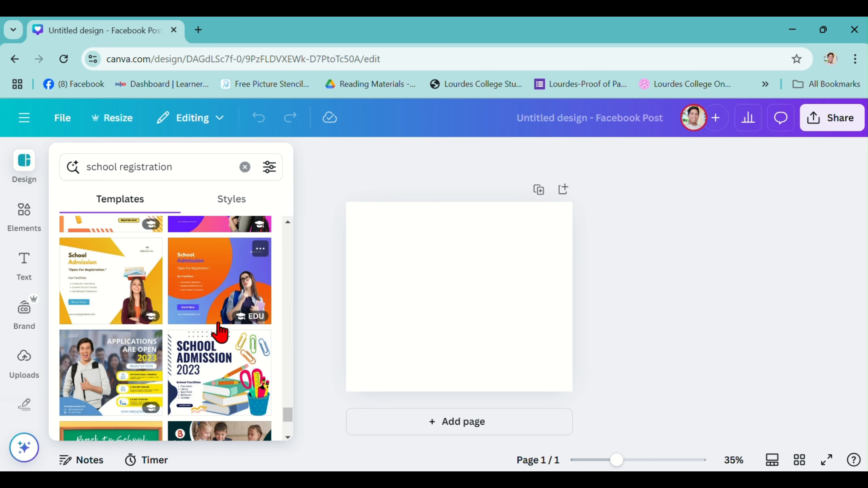
pyautogui.scroll(-2, 220, 331)
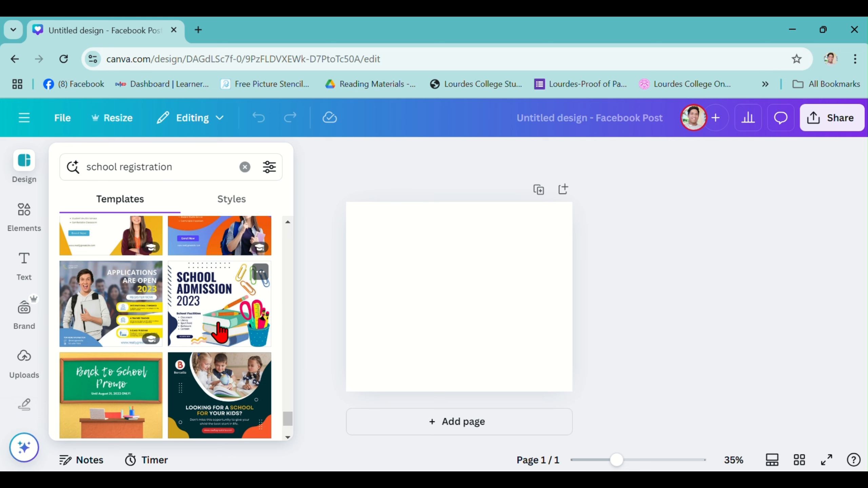
pyautogui.scroll(-2, 220, 332)
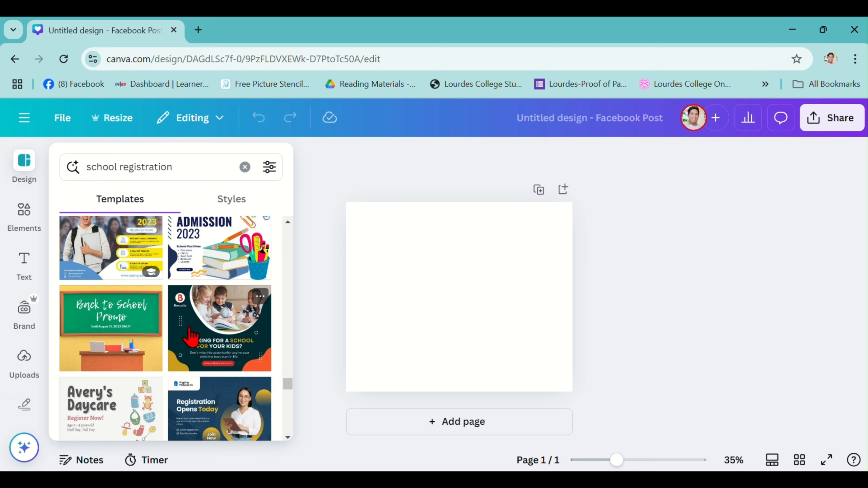
pyautogui.click(130, 347)
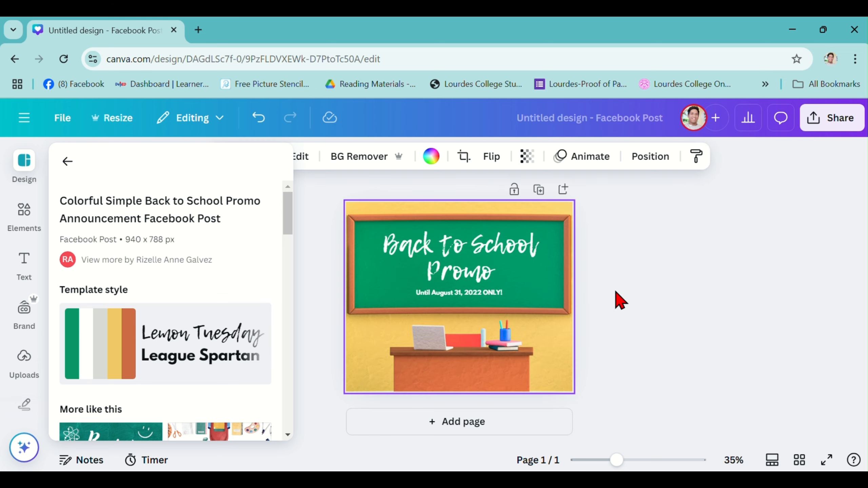
# Replace the chalkboard title "Back to School Promo" with "Early Registration".
pyautogui.click(481, 286)
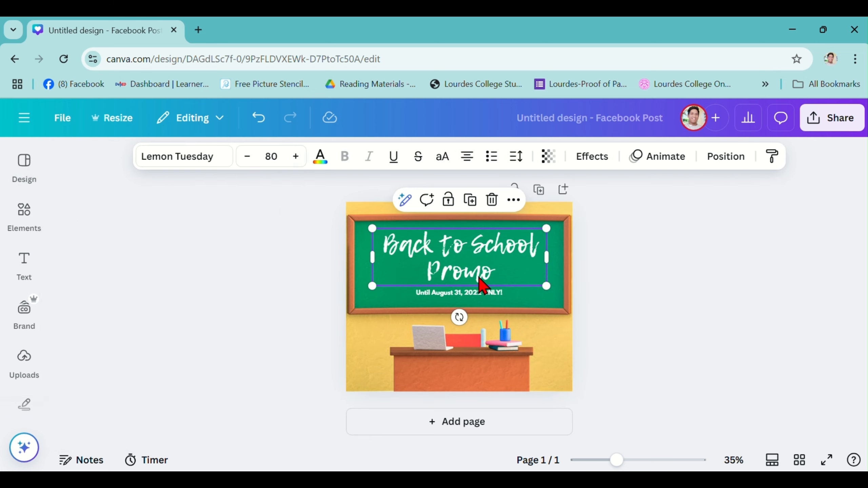
pyautogui.doubleClick(497, 277)
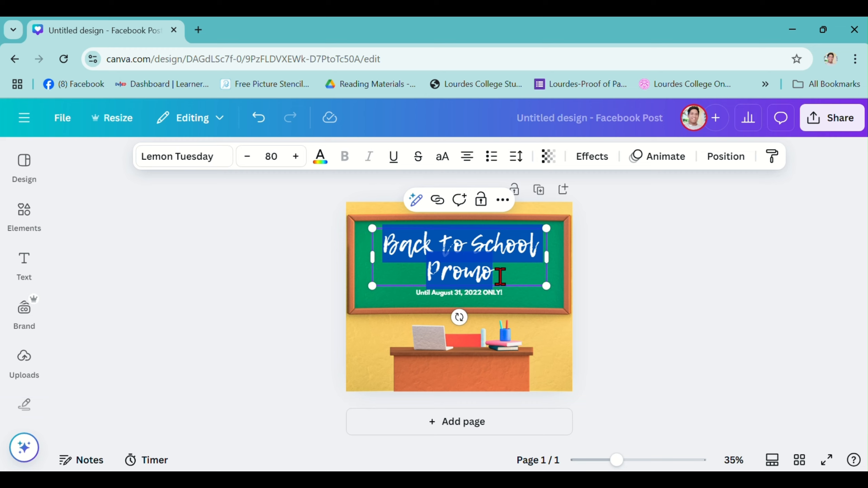
pyautogui.write('EA')
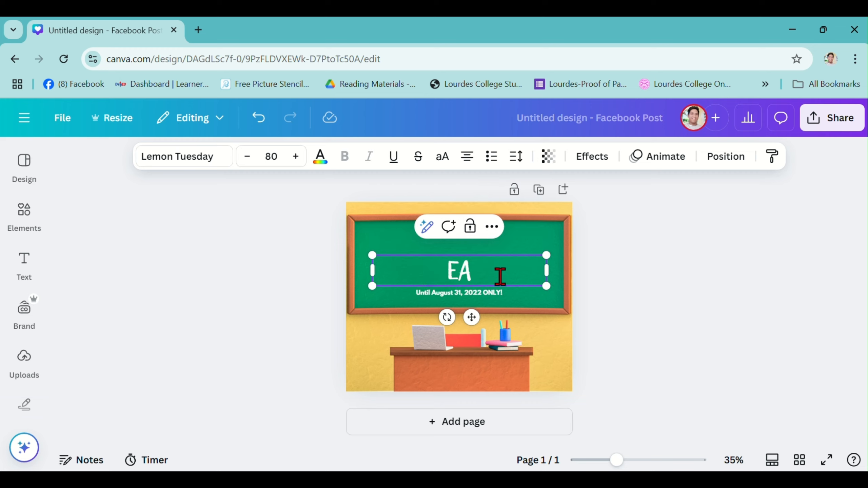
pyautogui.press('BackSpace')
pyautogui.write('ar')
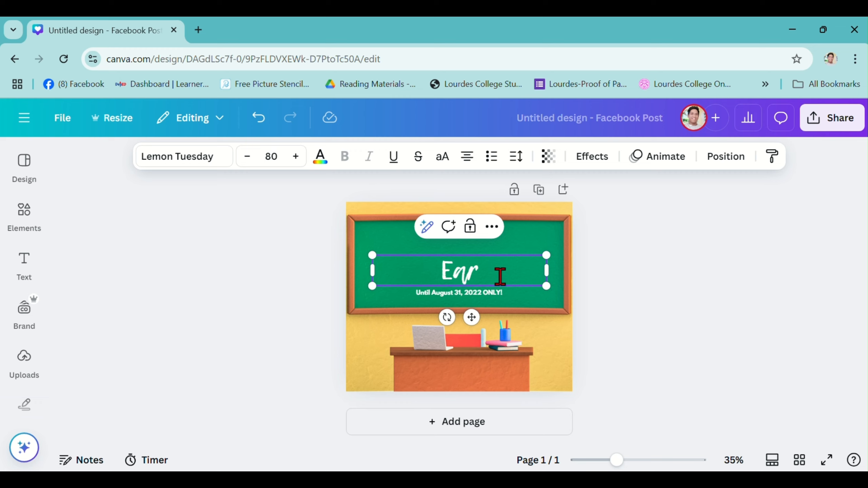
pyautogui.write('ly')
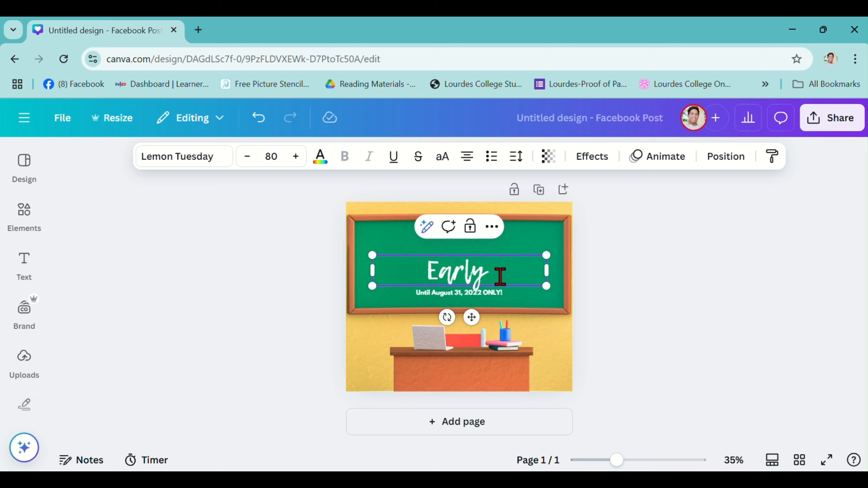
pyautogui.write(' R')
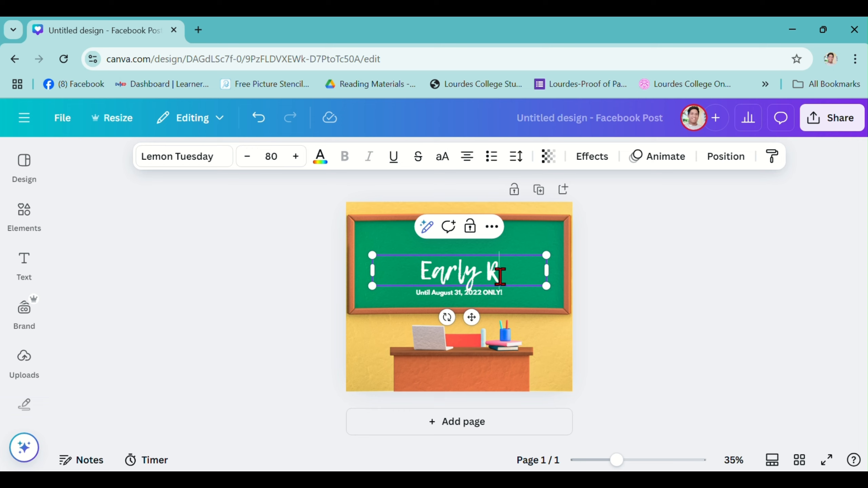
pyautogui.write('egistration')
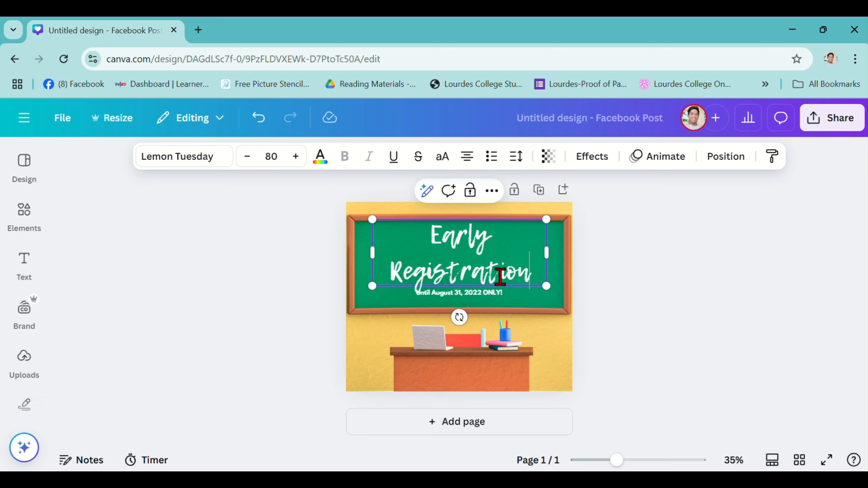
# Replace the small date line under the title with "January- February 2025".
pyautogui.click(483, 295)
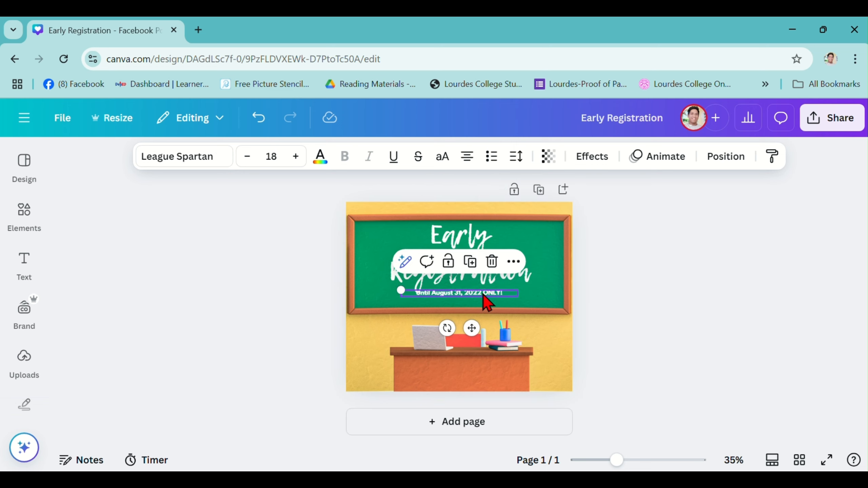
pyautogui.click(482, 293)
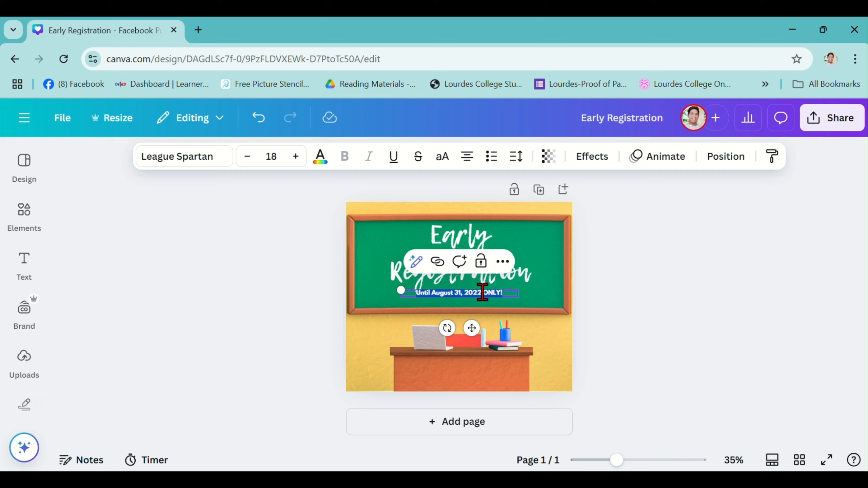
pyautogui.press('BackSpace')
pyautogui.write('January-')
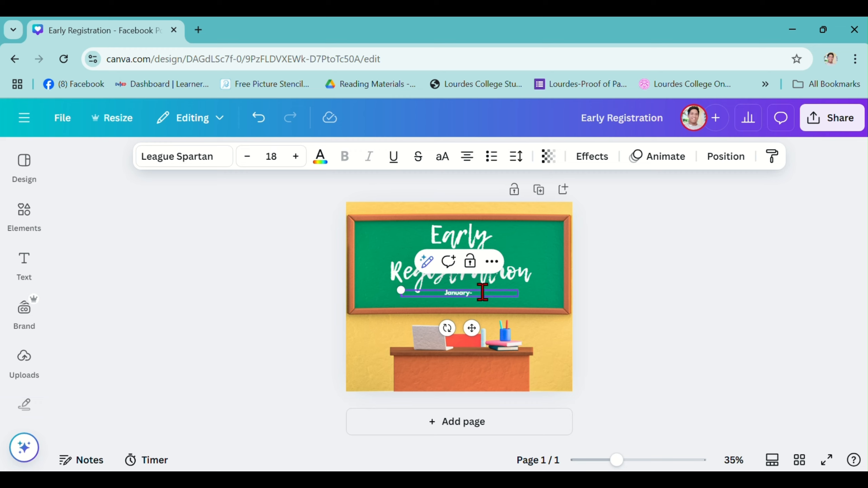
pyautogui.write(' February 2025')
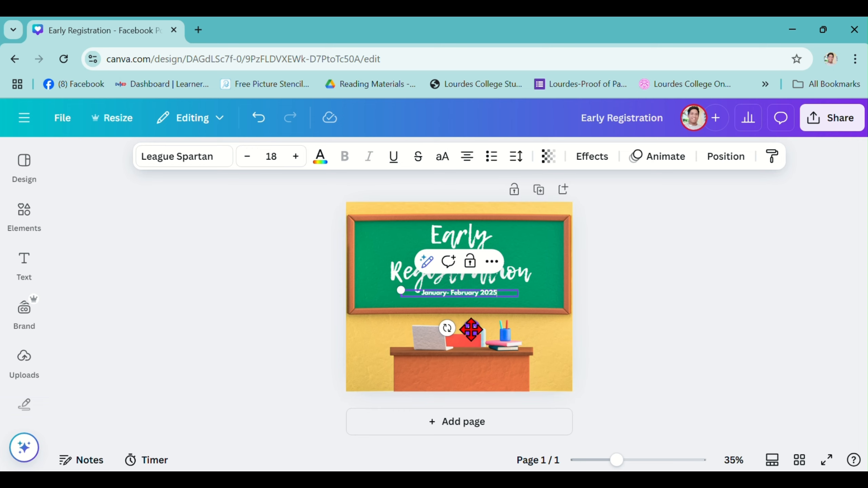
# Shift the "Early Registration" title and the date line lower on the chalkboard, with the date directly beneath the title.
pyautogui.moveTo(471, 330); pyautogui.dragTo(471, 337)
pyautogui.moveTo(515, 277); pyautogui.dragTo(515, 287)
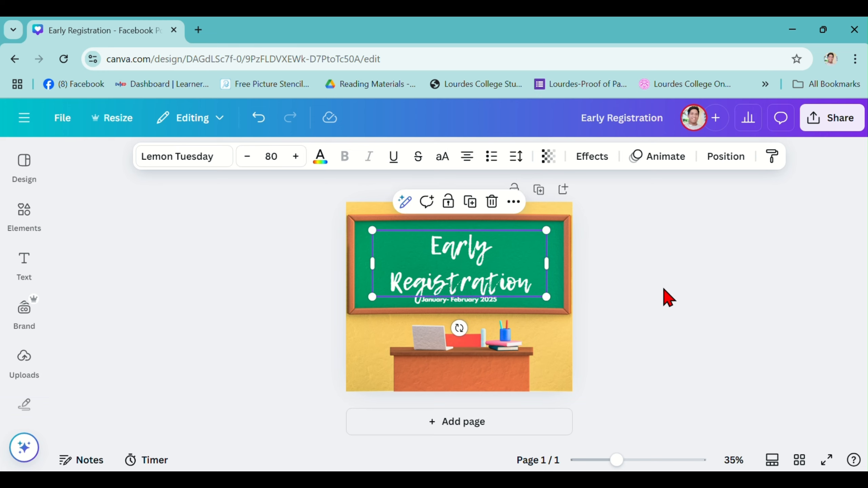
pyautogui.click(664, 290)
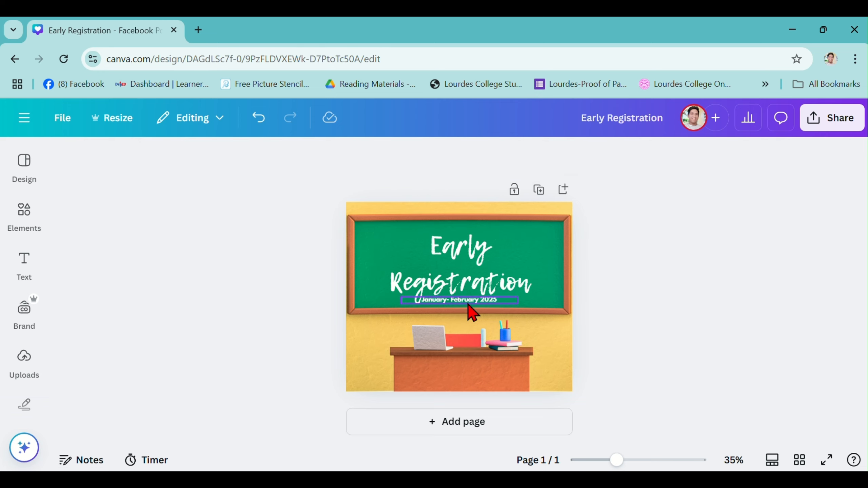
pyautogui.moveTo(471, 301)
pyautogui.mouseDown()
pyautogui.moveTo(473, 362)
pyautogui.moveTo(477, 309)
pyautogui.mouseUp()
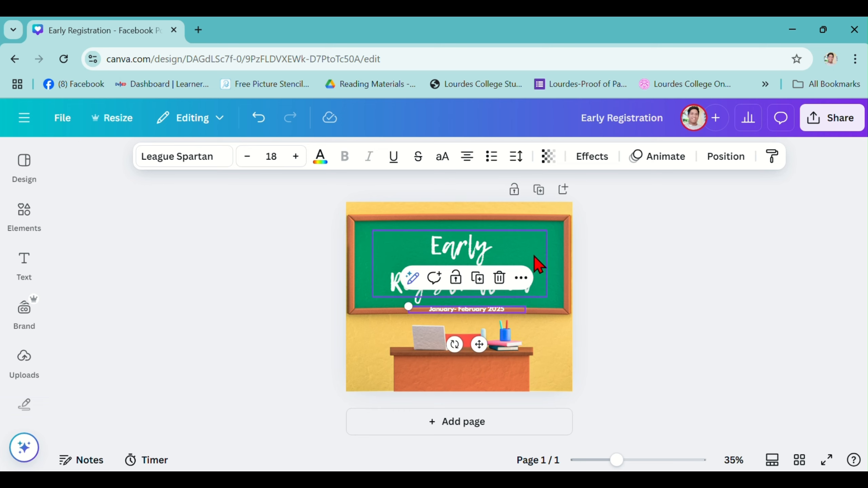
pyautogui.moveTo(538, 262); pyautogui.dragTo(516, 281)
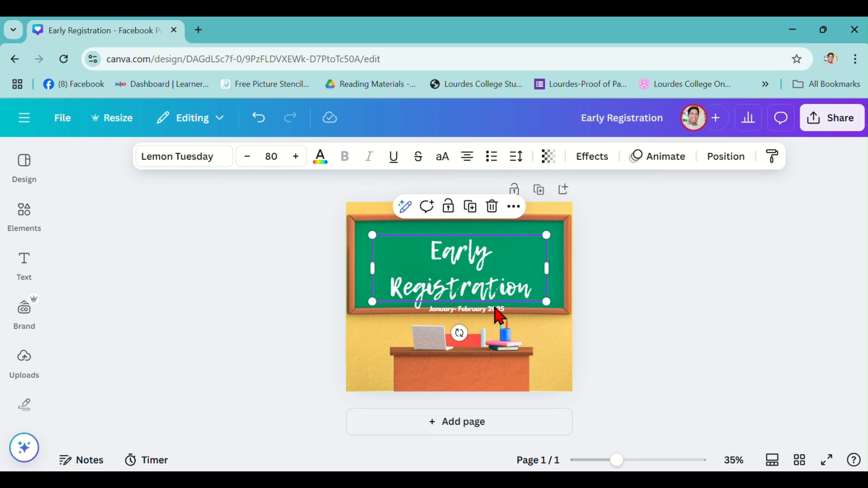
pyautogui.moveTo(494, 310); pyautogui.dragTo(499, 279)
pyautogui.click(666, 299)
pyautogui.click(501, 285)
pyautogui.click(643, 287)
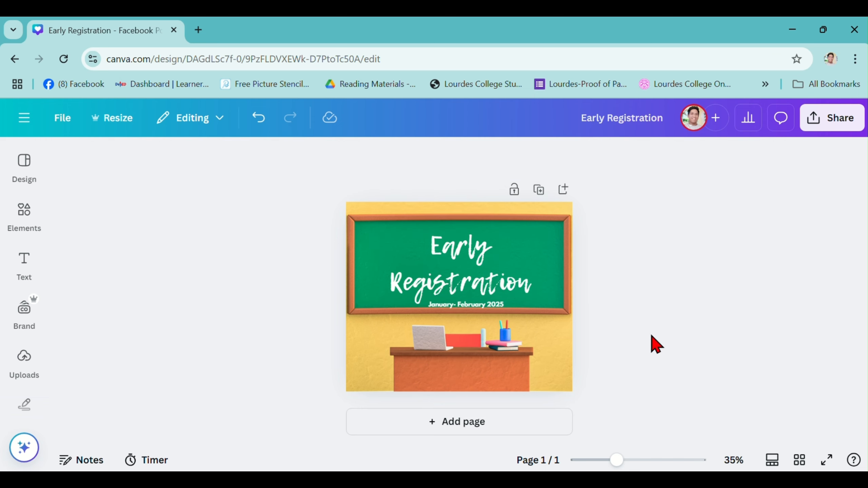
pyautogui.click(486, 307)
pyautogui.moveTo(483, 310); pyautogui.dragTo(473, 252)
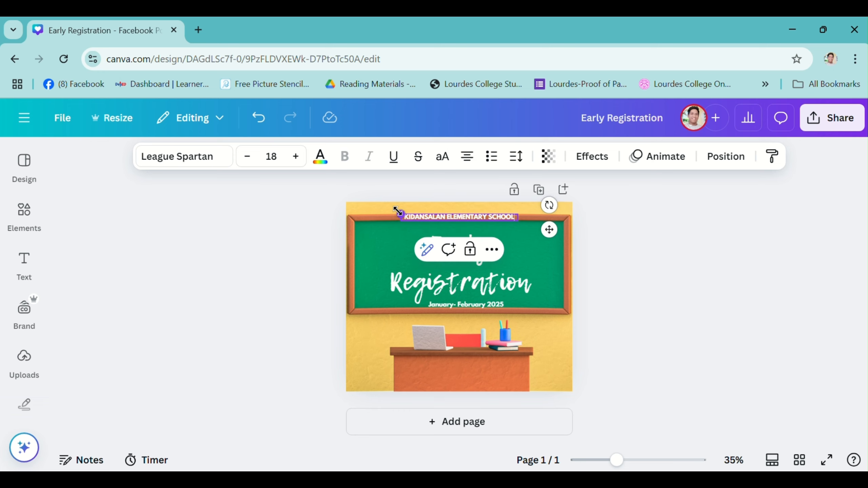
pyautogui.moveTo(399, 213); pyautogui.dragTo(362, 208)
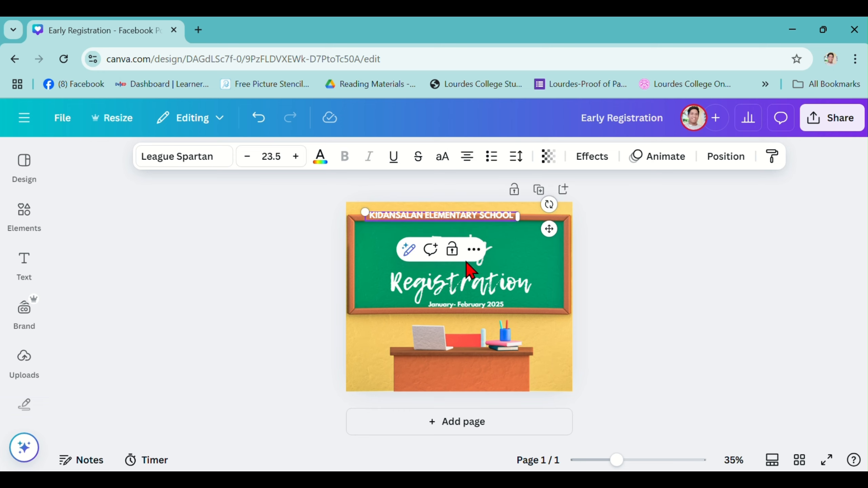
pyautogui.click(686, 274)
pyautogui.click(485, 216)
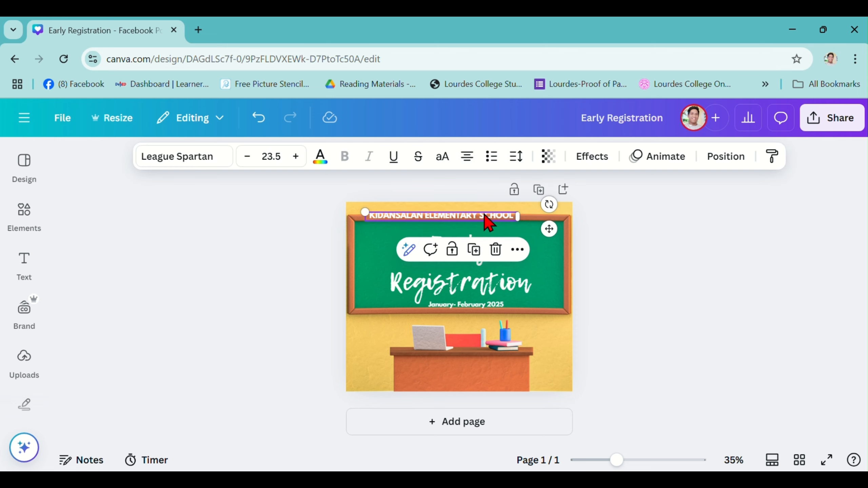
pyautogui.moveTo(549, 228); pyautogui.dragTo(569, 226)
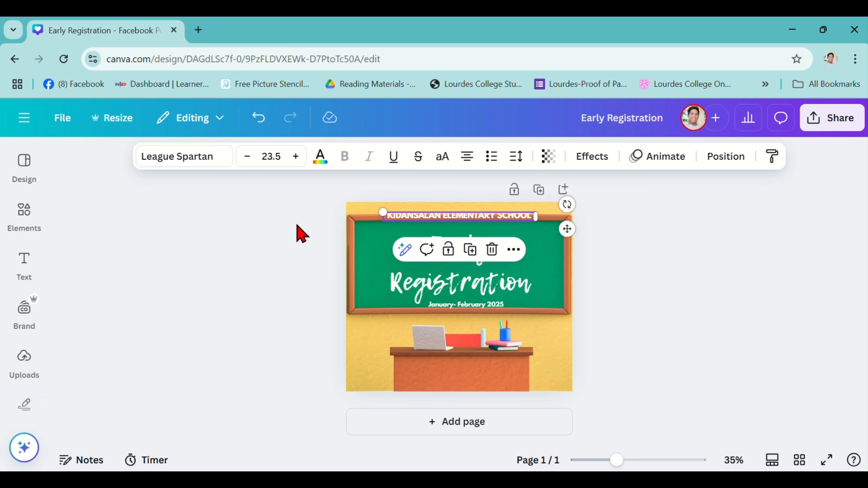
pyautogui.click(493, 250)
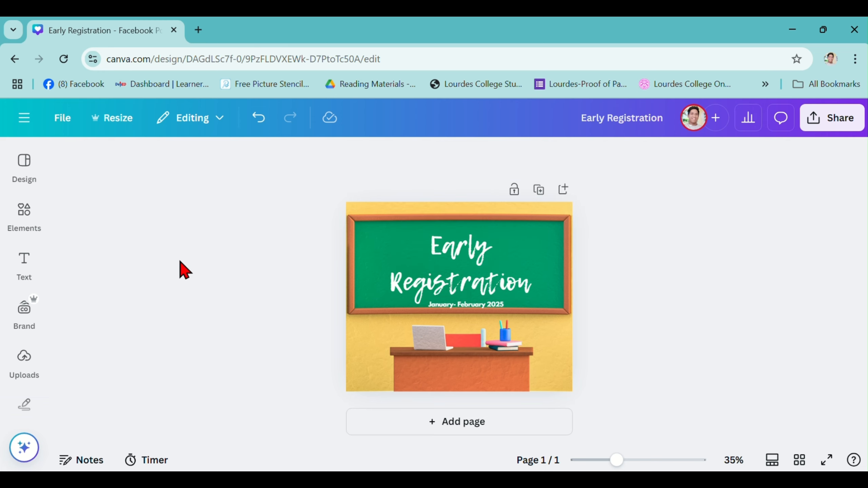
# Add a heading text with the school name "KIDANSALAN ELEMENTARY SCHOOL".
pyautogui.click(29, 270)
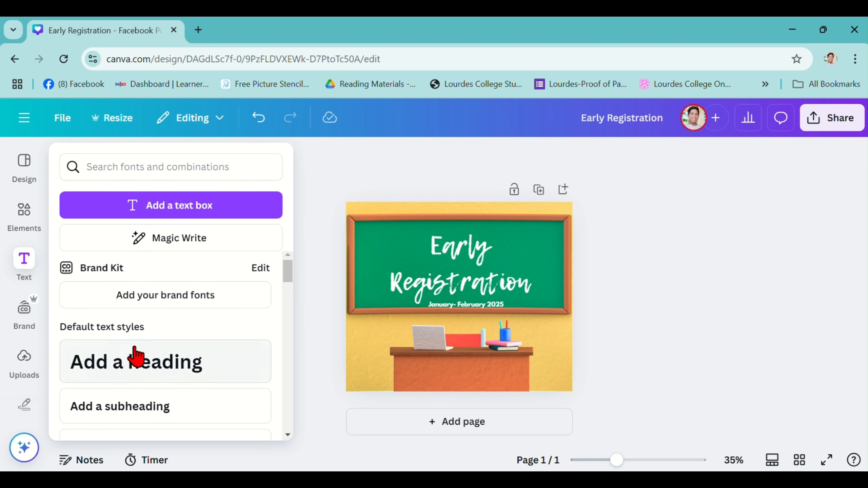
pyautogui.click(135, 359)
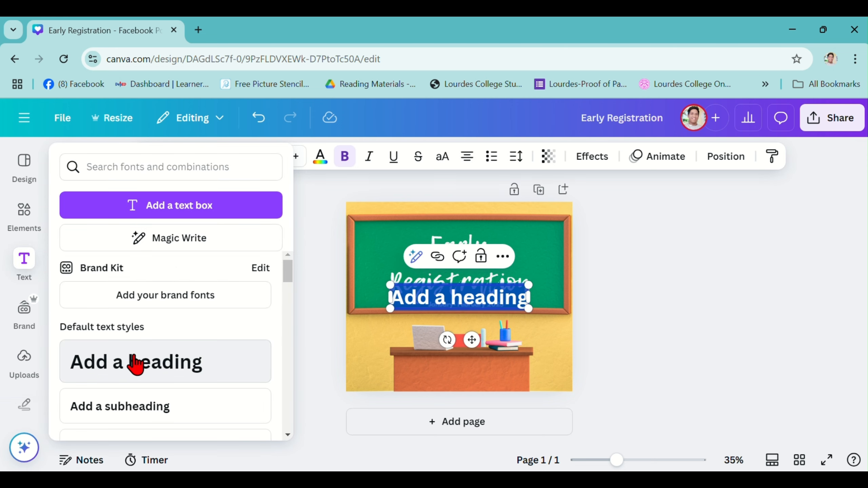
pyautogui.write('k')
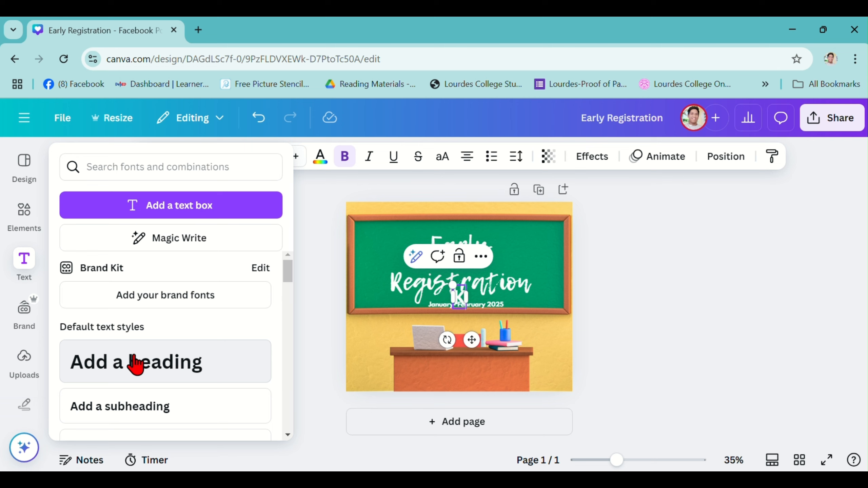
pyautogui.write('idansalan elementary')
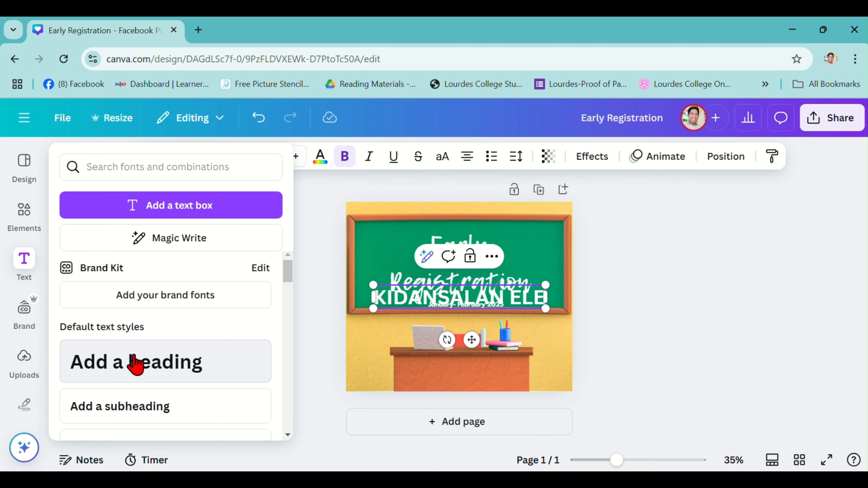
pyautogui.write(' scho')
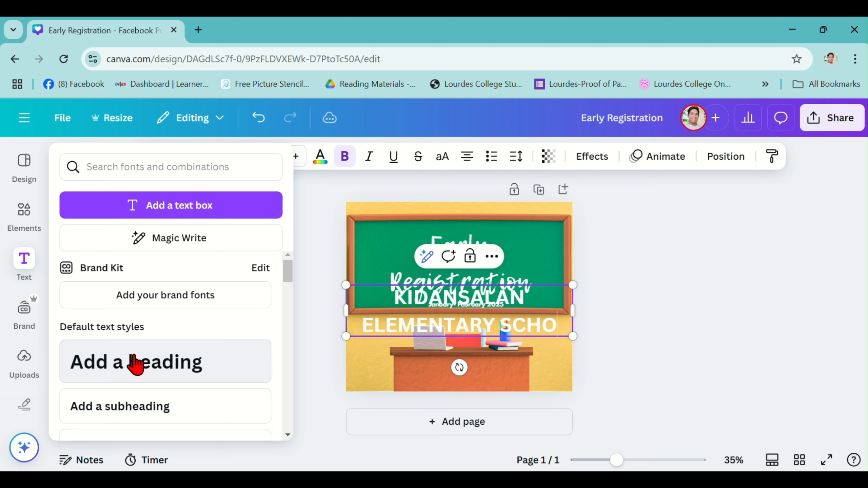
pyautogui.write('ol')
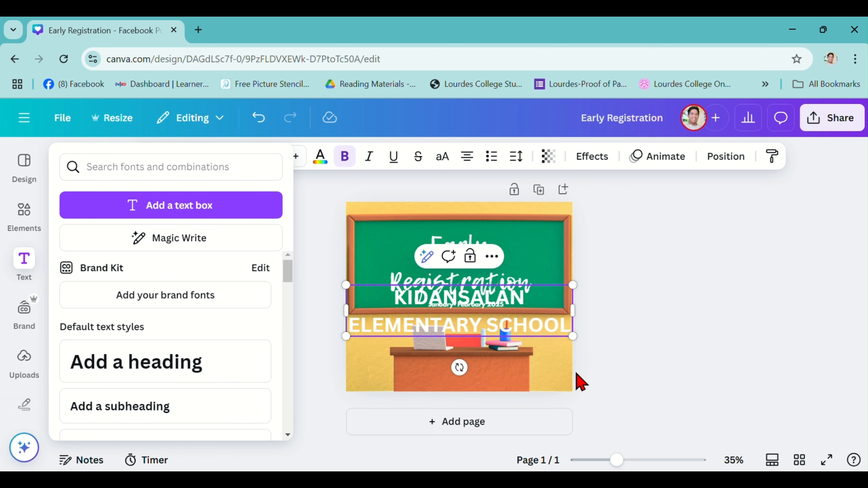
# Scale the school name heading to size 33.1 on a single line and place it inside the chalkboard's upper edge, above the title.
pyautogui.moveTo(573, 334); pyautogui.dragTo(489, 295)
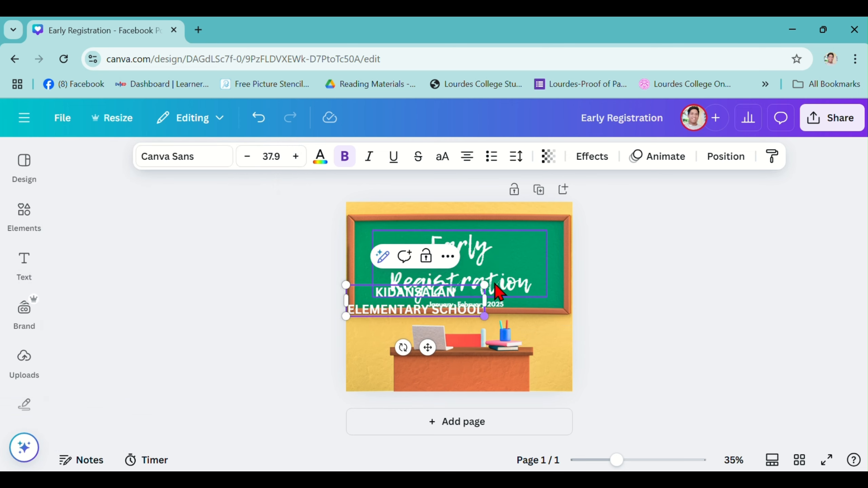
pyautogui.moveTo(549, 308); pyautogui.dragTo(583, 309)
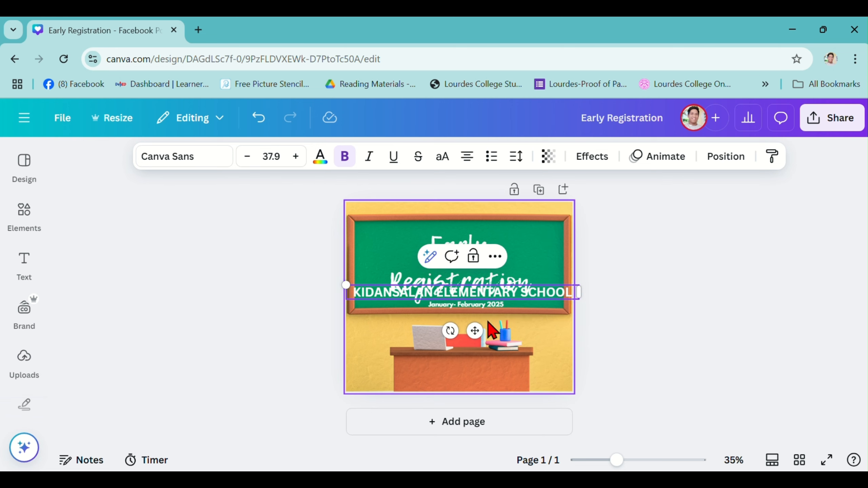
pyautogui.moveTo(467, 330); pyautogui.dragTo(470, 251)
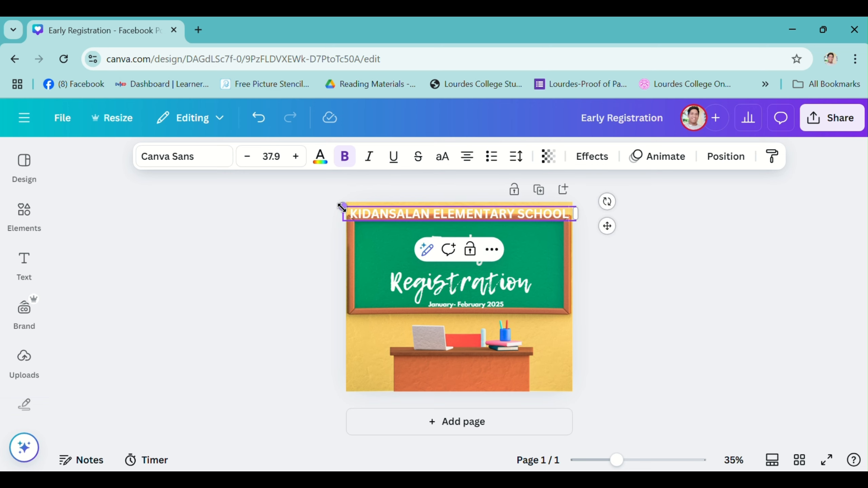
pyautogui.moveTo(342, 207); pyautogui.dragTo(372, 208)
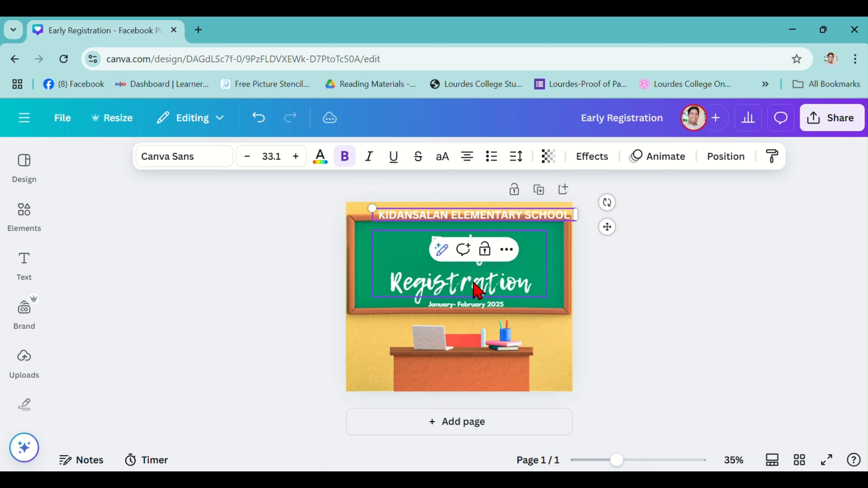
pyautogui.moveTo(607, 227)
pyautogui.mouseDown()
pyautogui.moveTo(593, 227)
pyautogui.moveTo(595, 237)
pyautogui.mouseUp()
pyautogui.click(685, 261)
# Tighten the line spacing of the "Early Registration" title and move the date line up, centered horizontally beneath it.
pyautogui.click(465, 259)
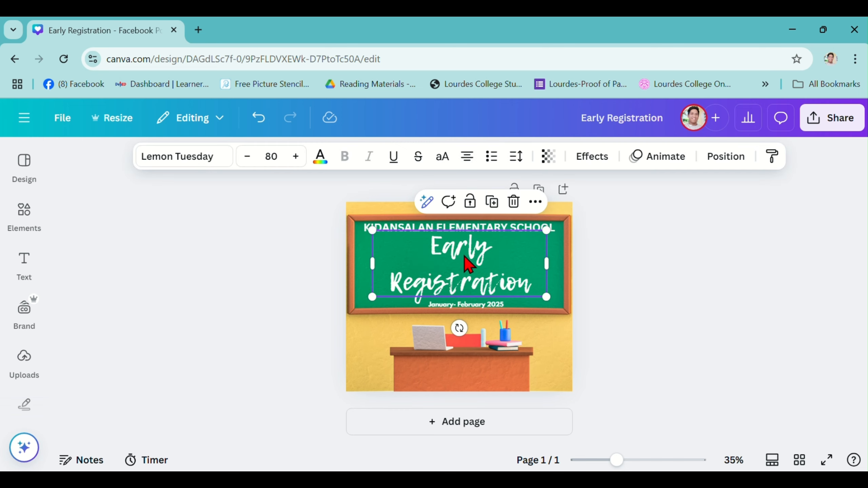
pyautogui.click(516, 157)
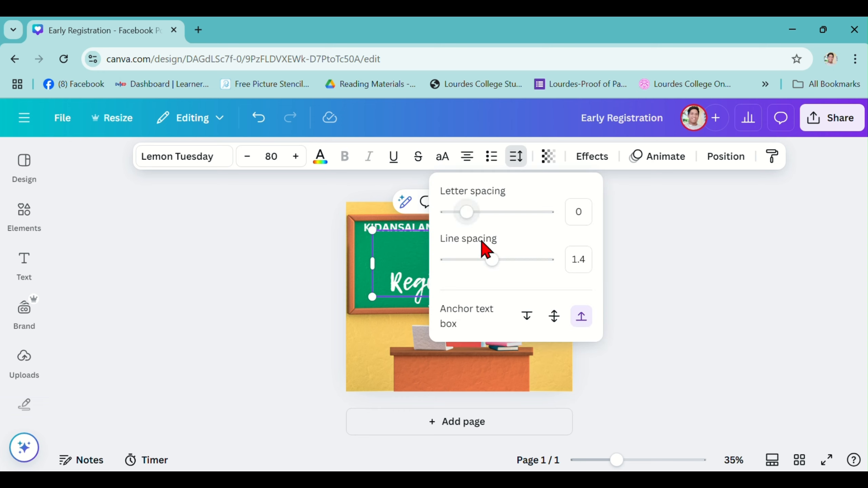
pyautogui.moveTo(491, 259); pyautogui.dragTo(481, 302)
pyautogui.click(684, 280)
pyautogui.click(589, 295)
pyautogui.click(487, 304)
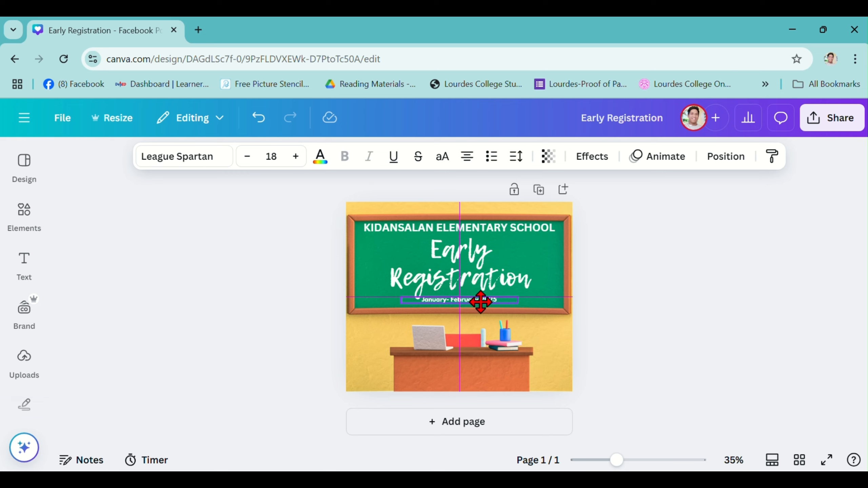
pyautogui.click(696, 296)
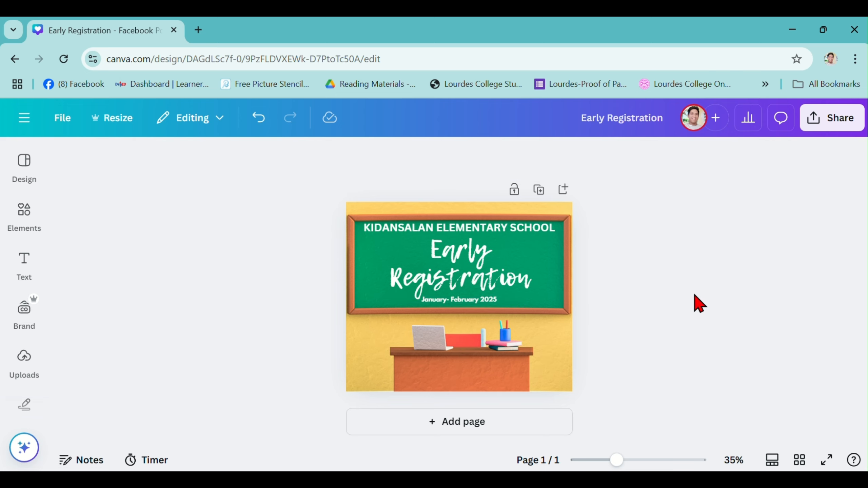
# Enlarge the "January- February 2025" date line to size 25.5 and center it inside the chalkboard's lower edge.
pyautogui.click(482, 305)
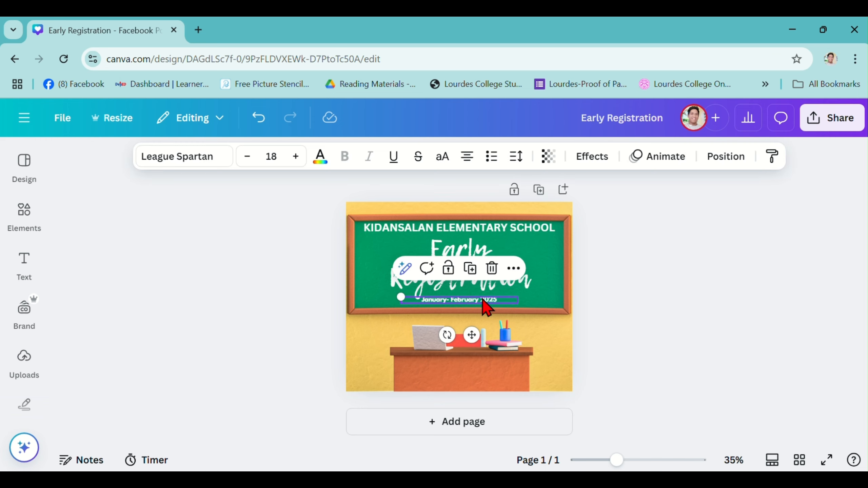
pyautogui.click(706, 306)
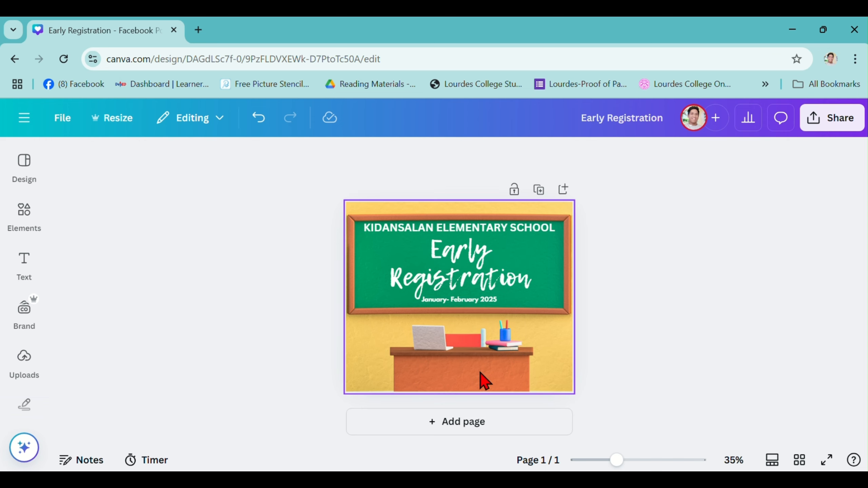
pyautogui.click(474, 308)
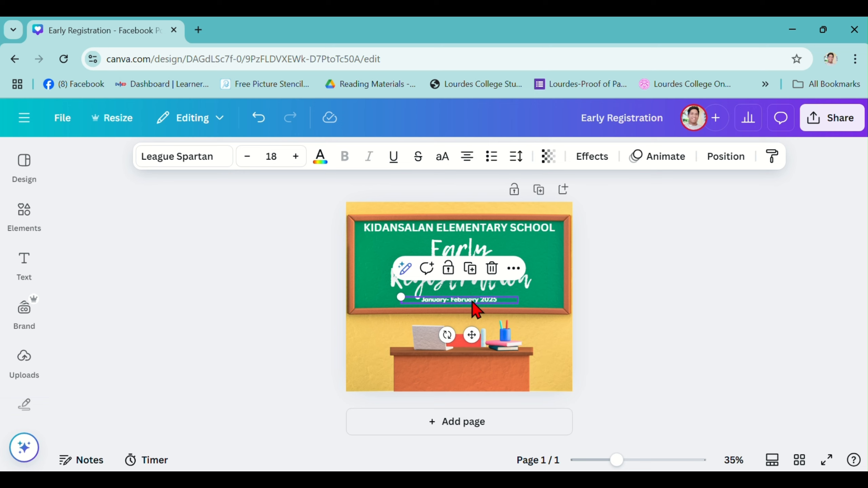
pyautogui.moveTo(476, 307); pyautogui.dragTo(475, 329)
pyautogui.moveTo(400, 318); pyautogui.dragTo(352, 315)
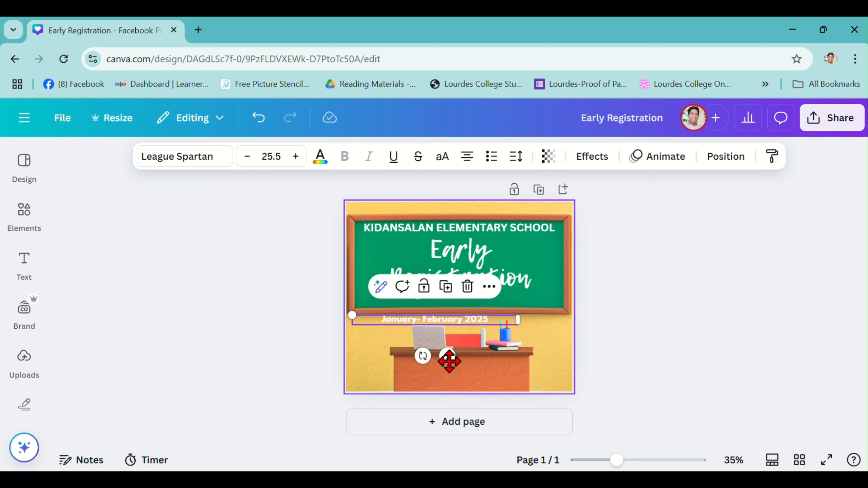
pyautogui.moveTo(447, 356); pyautogui.dragTo(471, 343)
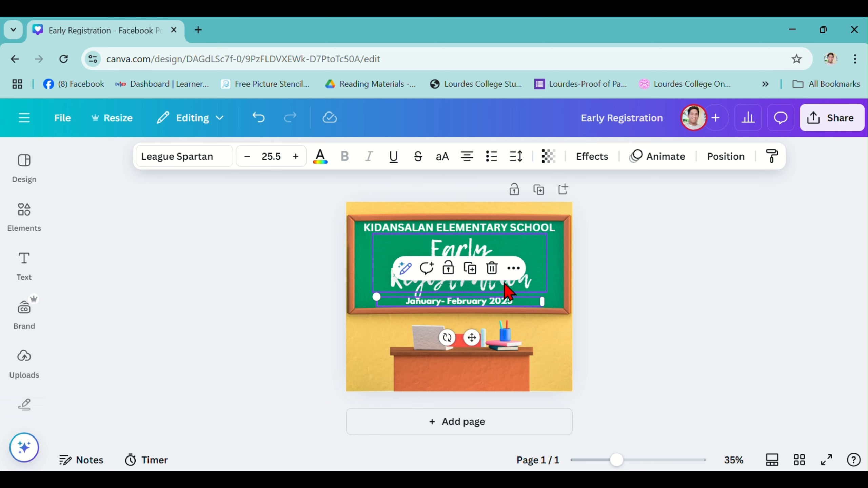
# Shift the "Early Registration" title slightly up, enlarge the date line to size 31.5 and center it below the title inside the chalkboard.
pyautogui.click(521, 288)
pyautogui.moveTo(520, 288); pyautogui.dragTo(506, 295)
pyautogui.moveTo(376, 291); pyautogui.dragTo(336, 287)
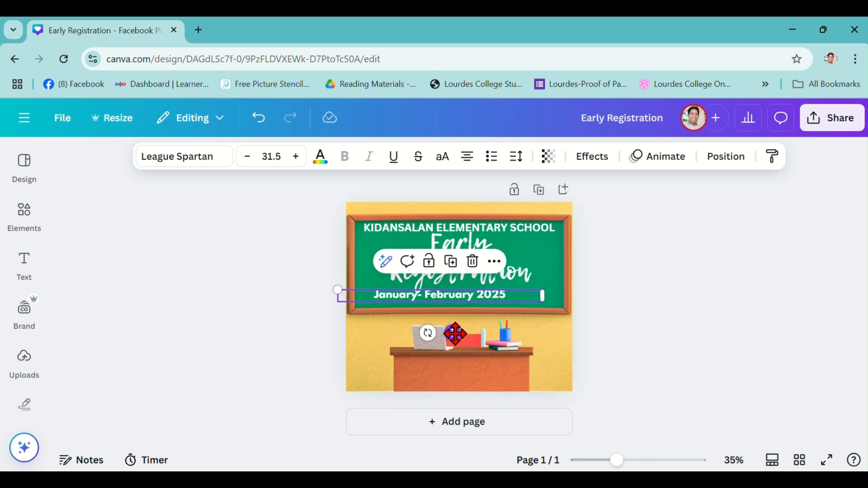
pyautogui.moveTo(456, 334); pyautogui.dragTo(473, 340)
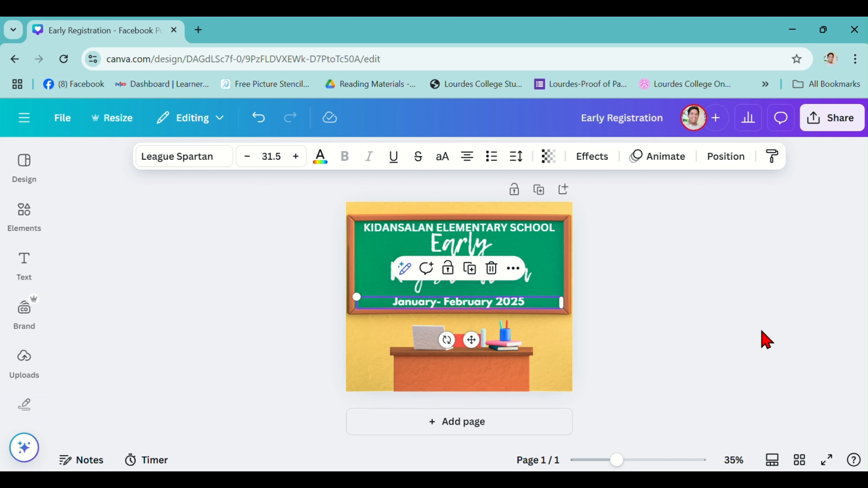
pyautogui.click(697, 319)
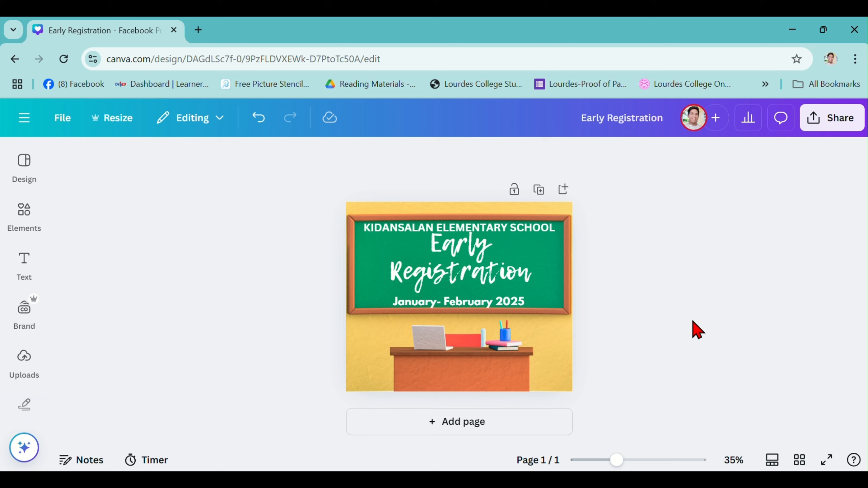
pyautogui.click(519, 274)
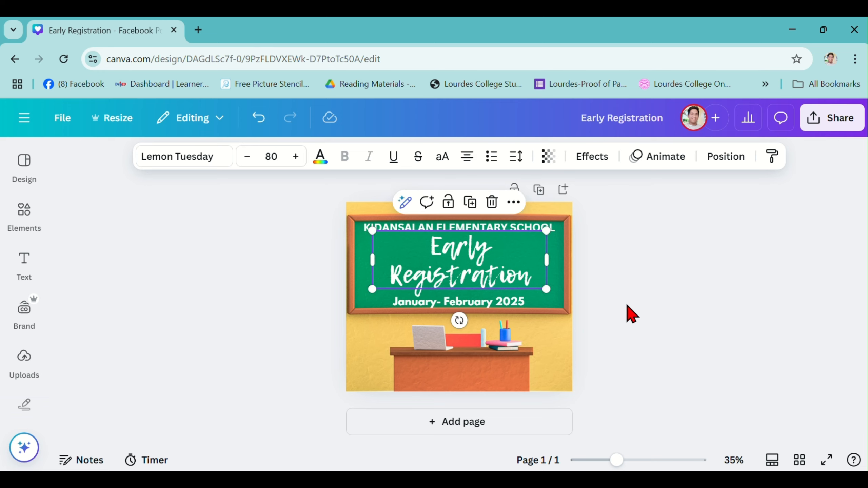
pyautogui.click(676, 331)
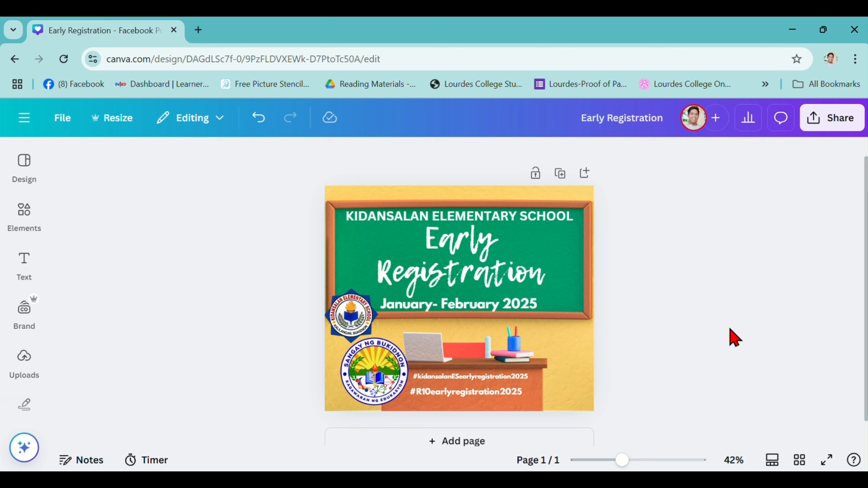
# Move the #kidansalanESearlyregistration2025 hashtag down directly above #R10earlyregistration2025 and nudge it slightly left.
pyautogui.click(514, 379)
pyautogui.moveTo(512, 375); pyautogui.dragTo(510, 379)
pyautogui.click(670, 365)
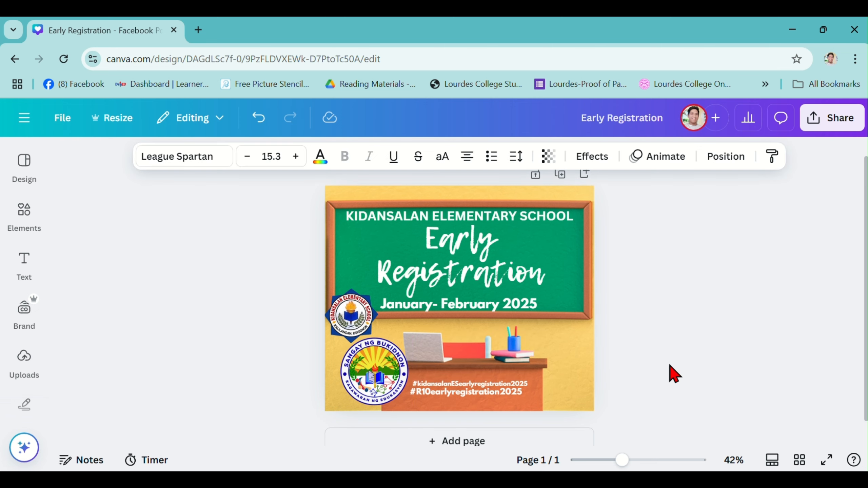
pyautogui.press('Left')
pyautogui.press('Left')
pyautogui.press('Left')
pyautogui.press('Left')
pyautogui.press('Left')
pyautogui.press('Left')
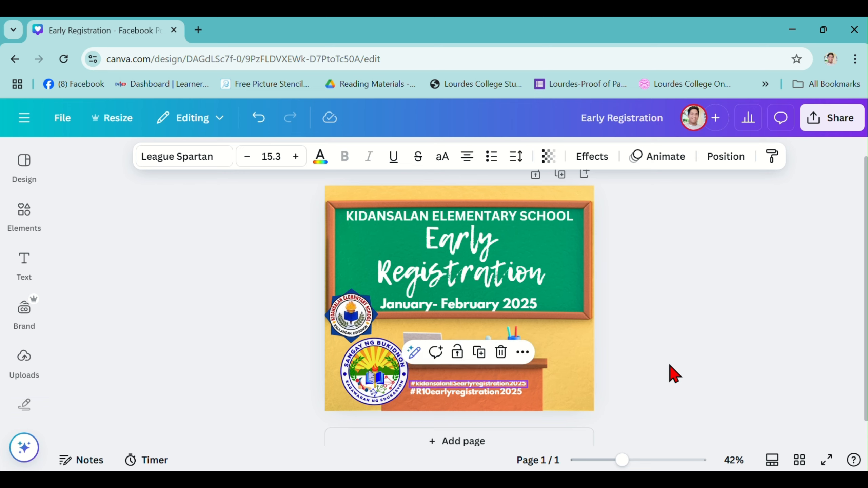
pyautogui.press('Left')
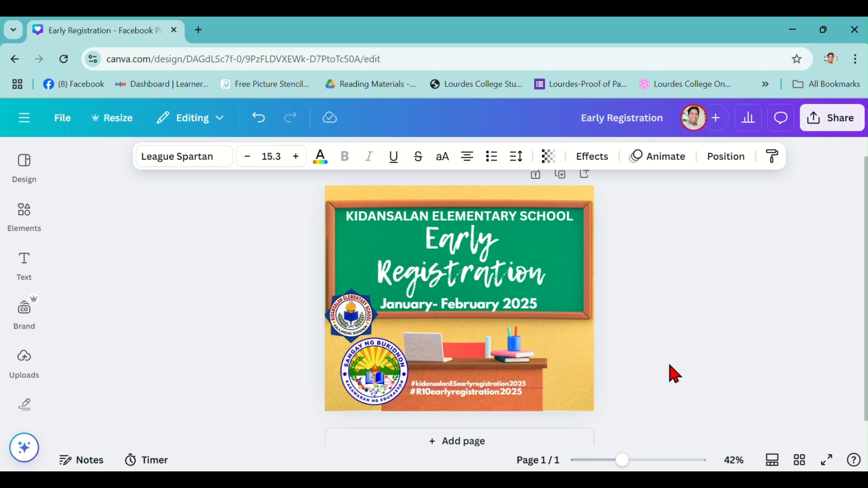
pyautogui.click(825, 301)
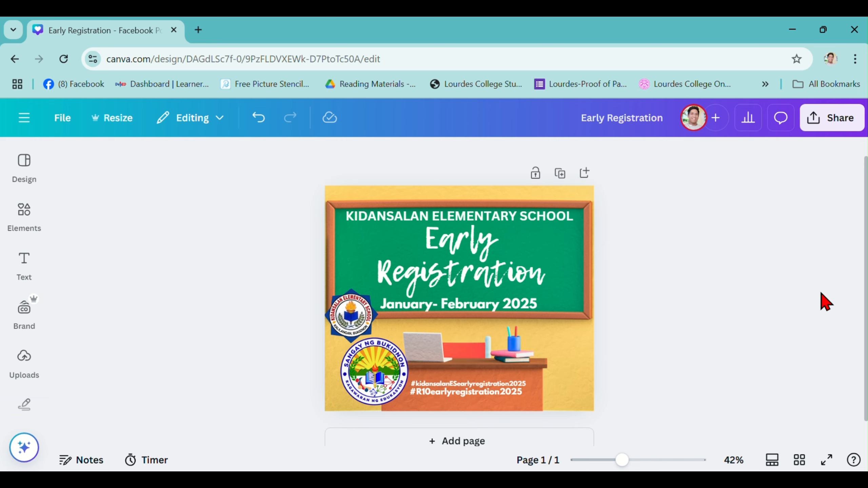
# Raise the #kidansalanESearlyregistration2025 hashtag on the desk and place a duplicate of it between the two hashtag lines.
pyautogui.click(494, 390)
pyautogui.moveTo(494, 388); pyautogui.dragTo(492, 375)
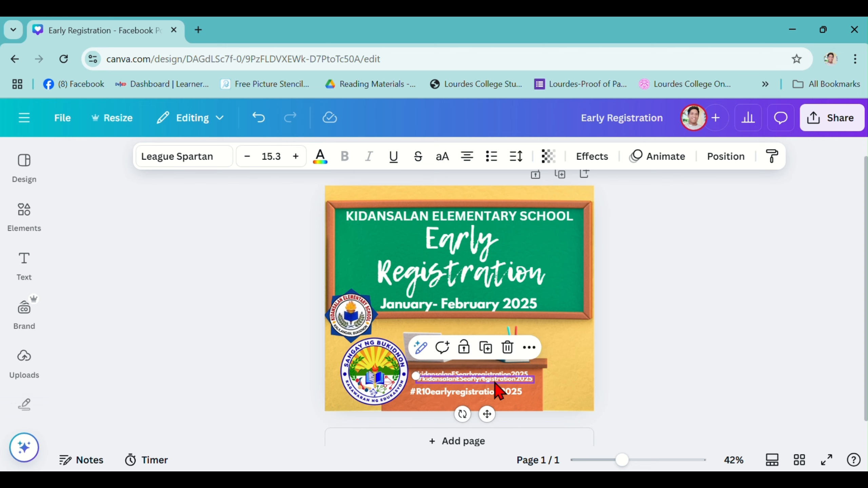
pyautogui.moveTo(487, 411); pyautogui.dragTo(484, 412)
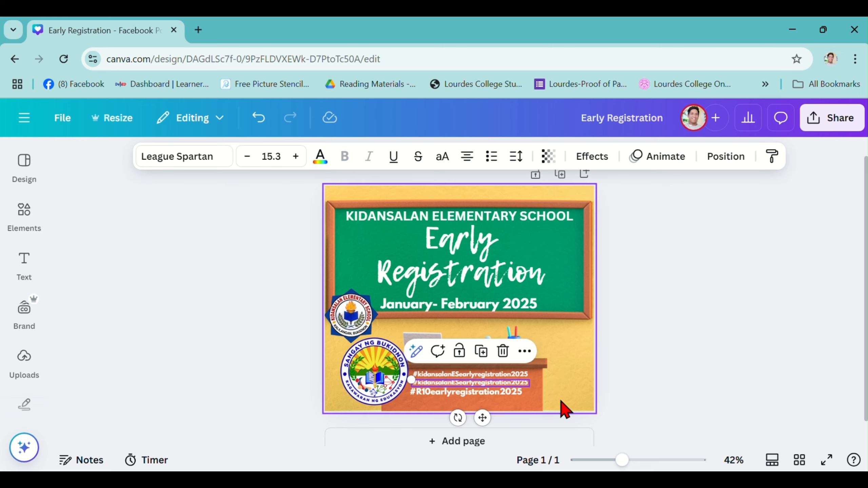
# Change the duplicated middle hashtag's text to "#kalilanganeastearlyregistration2025".
pyautogui.doubleClick(459, 383)
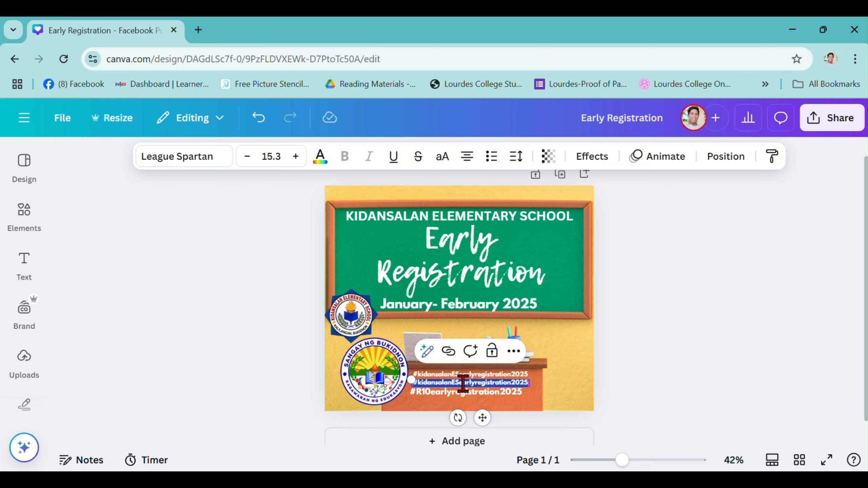
pyautogui.click(464, 383)
pyautogui.press('BackSpace')
pyautogui.press('BackSpace')
pyautogui.press('BackSpace')
pyautogui.press('BackSpace')
pyautogui.press('BackSpace')
pyautogui.press('BackSpace')
pyautogui.press('BackSpace')
pyautogui.press('BackSpace')
pyautogui.press('BackSpace')
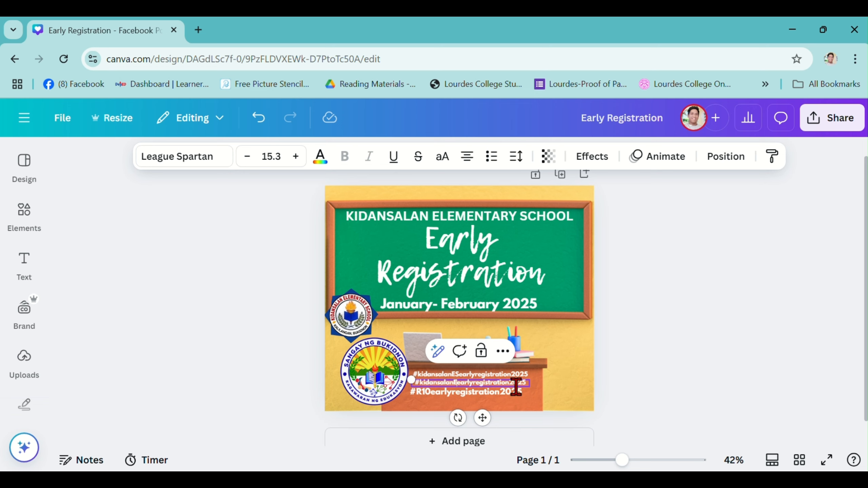
pyautogui.press('BackSpace')
pyautogui.press('BackSpace')
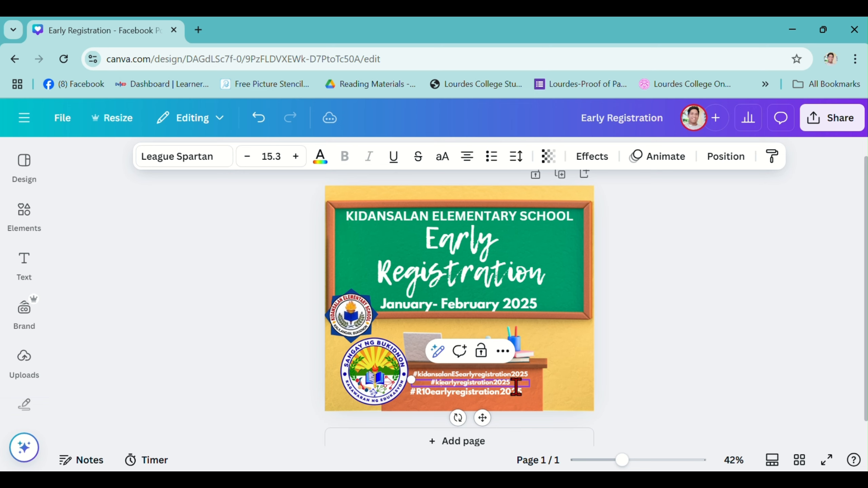
pyautogui.write('alilanganeastearlyregi')
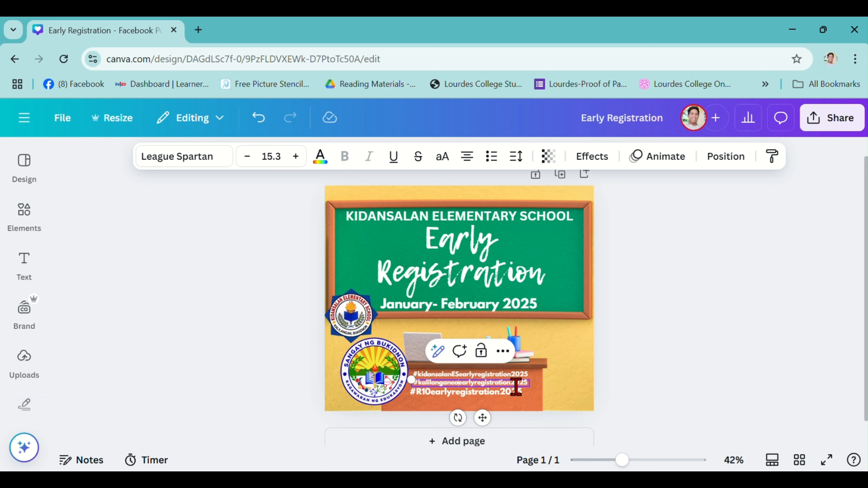
pyautogui.write('st')
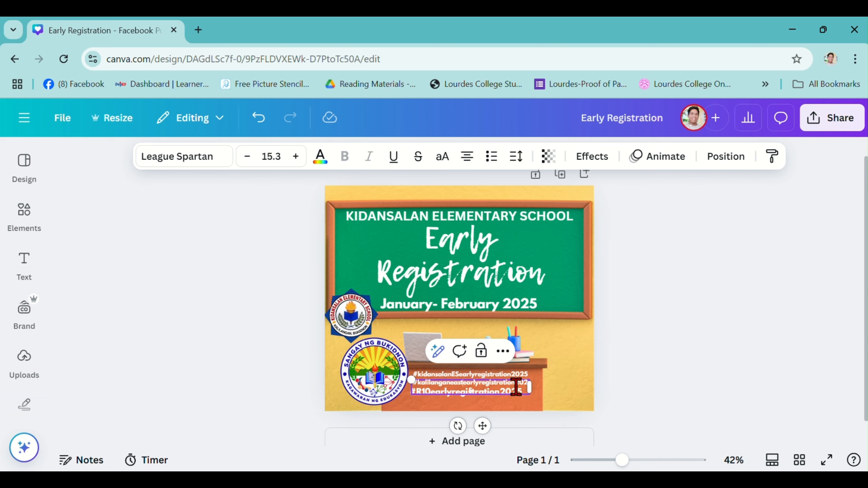
# Widen the #kalilanganeastearlyregistration2025 text box so the hashtag fits on a single line.
pyautogui.click(653, 353)
pyautogui.click(527, 388)
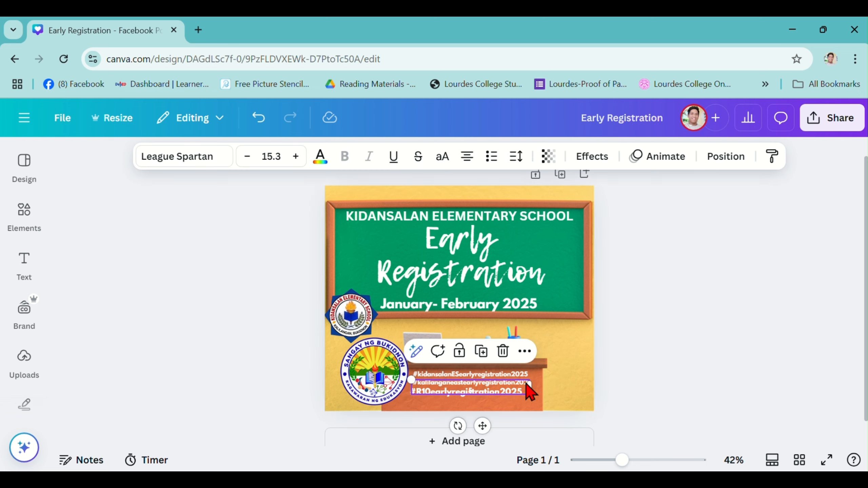
pyautogui.moveTo(533, 388); pyautogui.dragTo(546, 397)
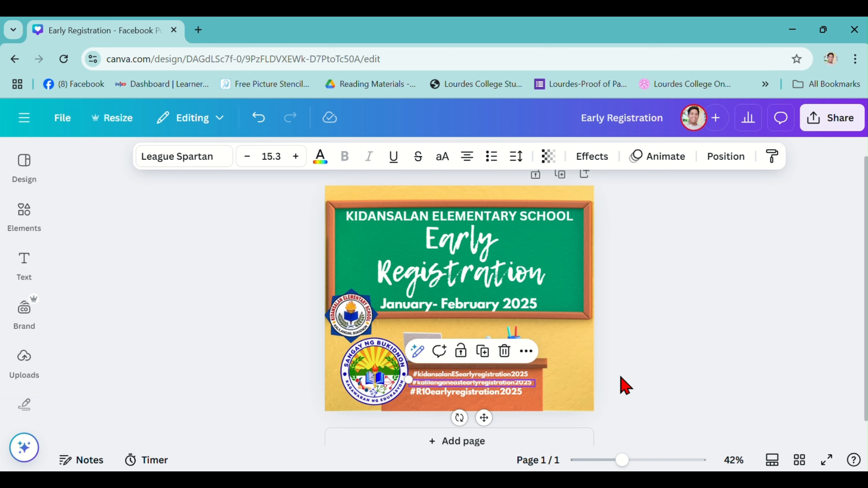
pyautogui.click(694, 314)
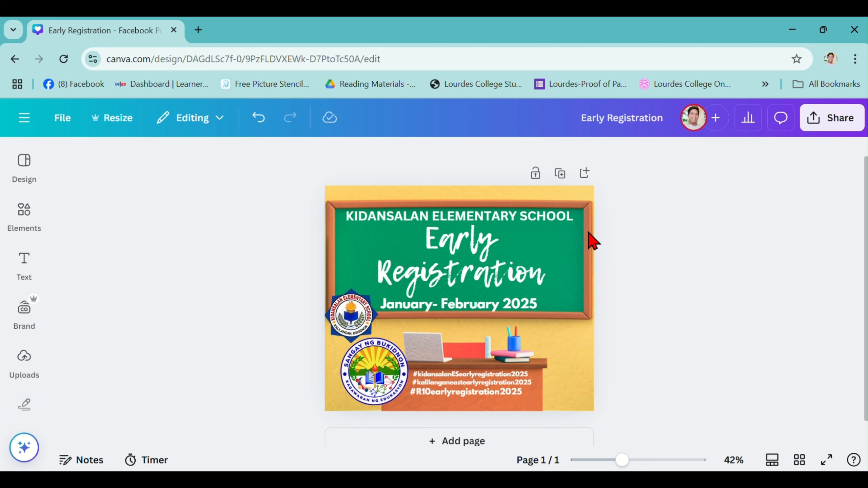
# Recolor the "KIDANSALAN ELEMENTARY SCHOOL" heading with the custom yellow #FDEF37.
pyautogui.click(526, 219)
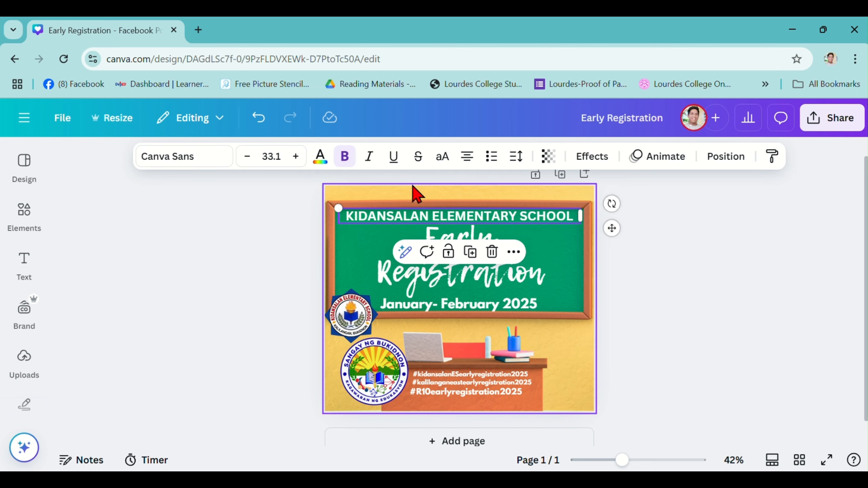
pyautogui.click(320, 159)
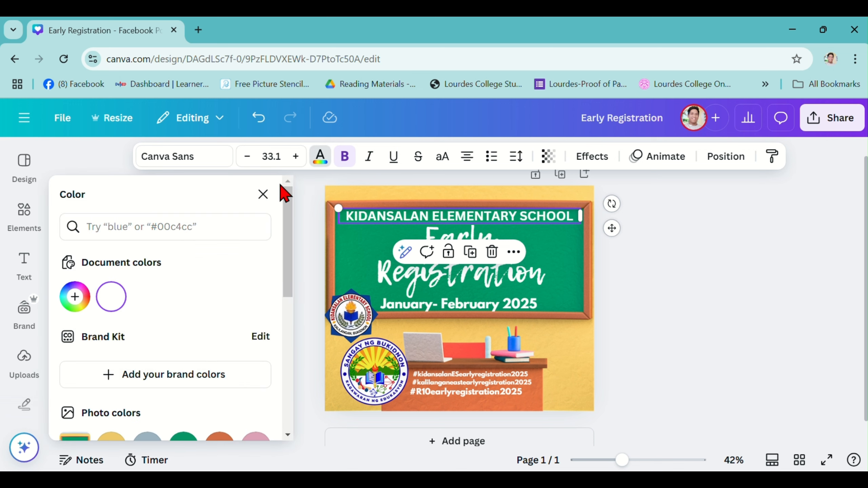
pyautogui.click(77, 299)
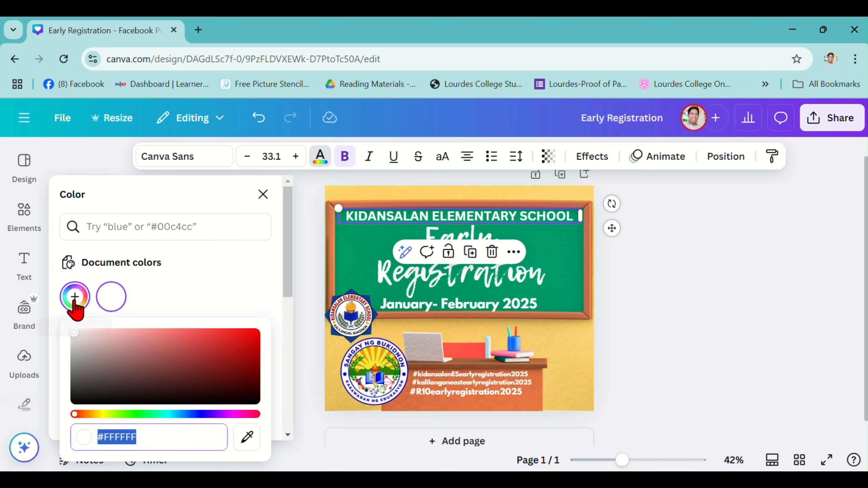
pyautogui.click(102, 414)
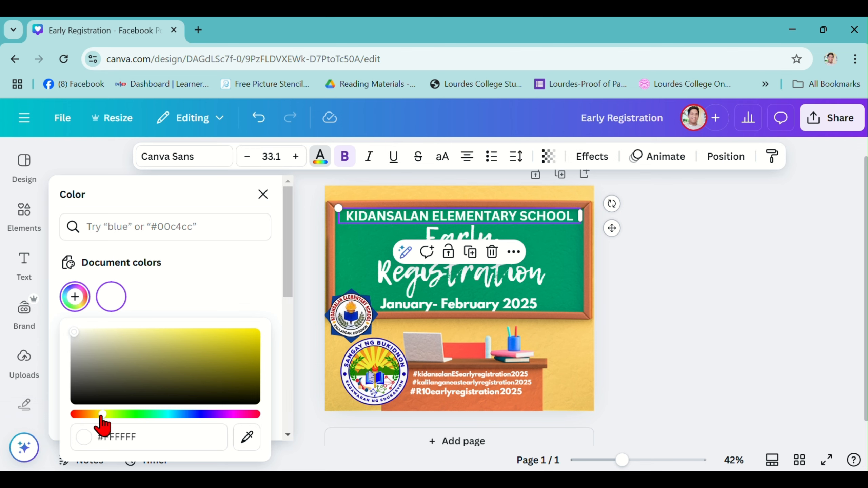
pyautogui.moveTo(76, 332); pyautogui.dragTo(219, 331)
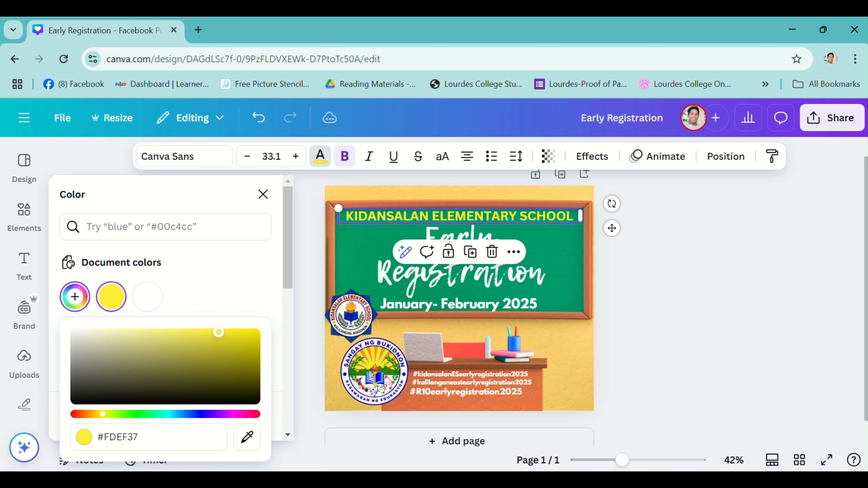
# Sample the classroom wall's yellow for the school name heading and intensify it to #FFC225.
pyautogui.click(247, 436)
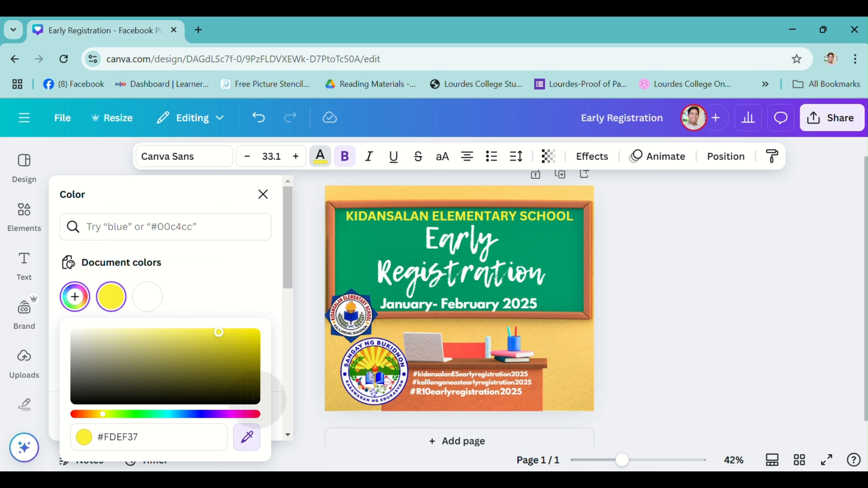
pyautogui.click(335, 355)
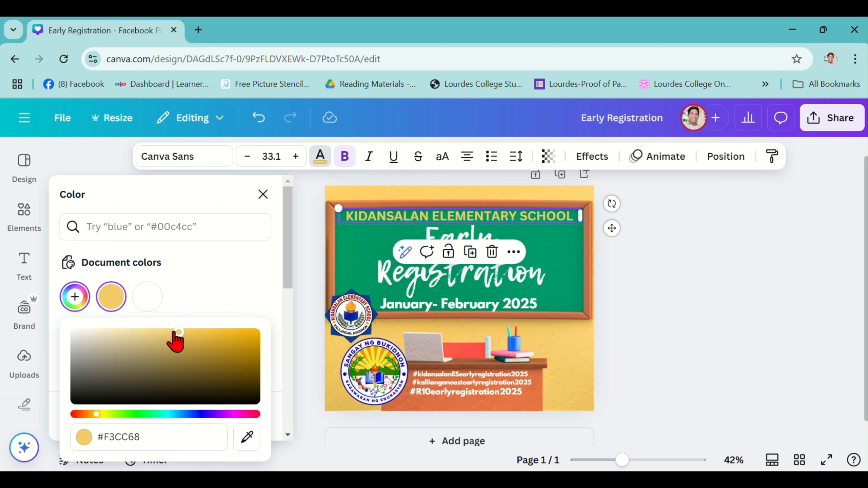
pyautogui.moveTo(175, 333); pyautogui.dragTo(233, 332)
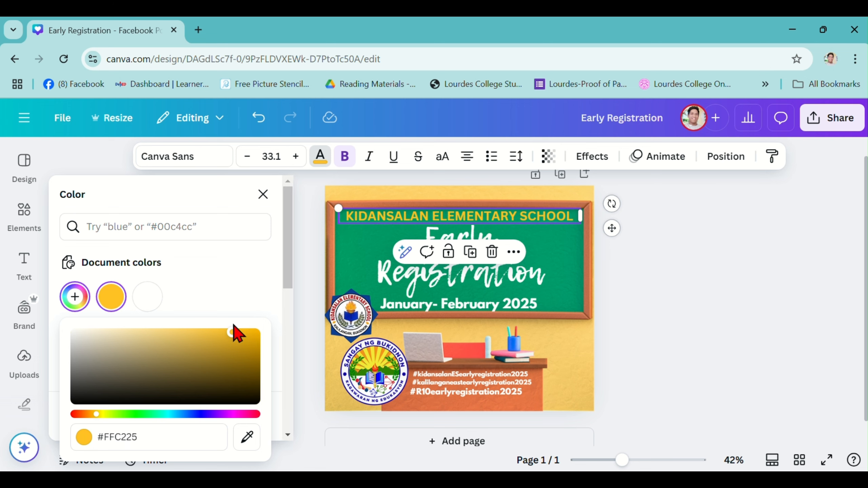
pyautogui.click(666, 250)
pyautogui.click(666, 251)
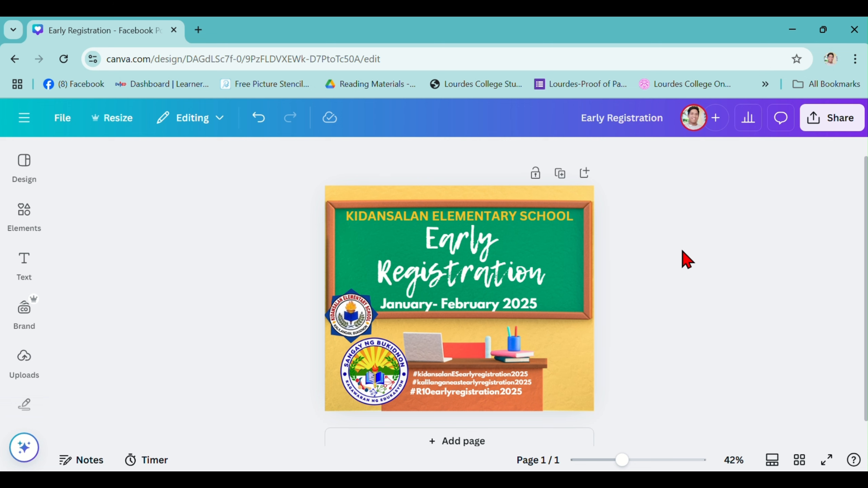
# Download the design as a PNG at size 2 and open the downloaded file Early Registration.png.
pyautogui.click(829, 120)
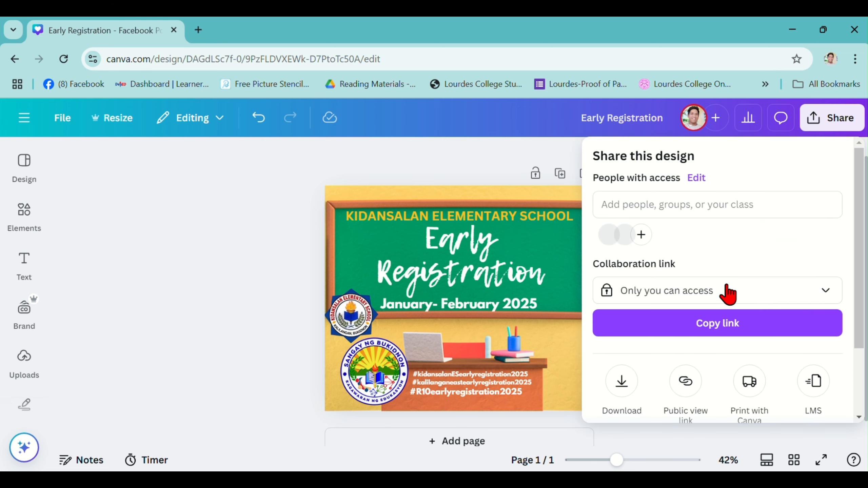
pyautogui.click(621, 383)
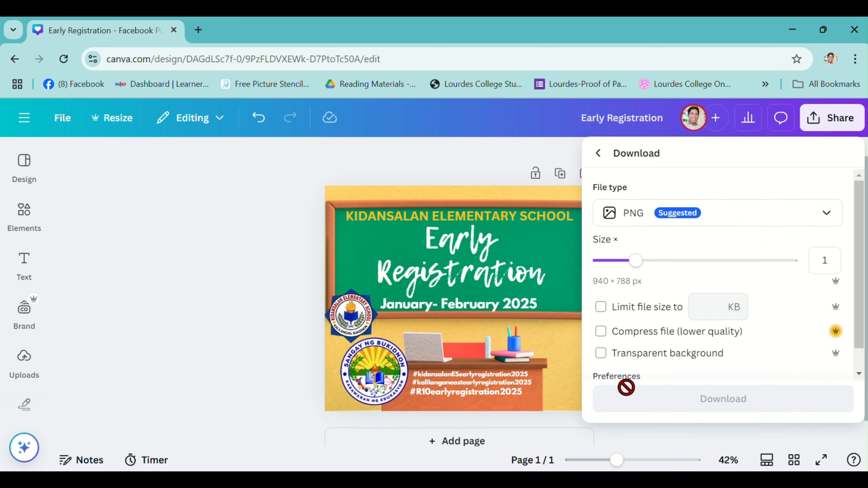
pyautogui.moveTo(635, 261); pyautogui.dragTo(709, 260)
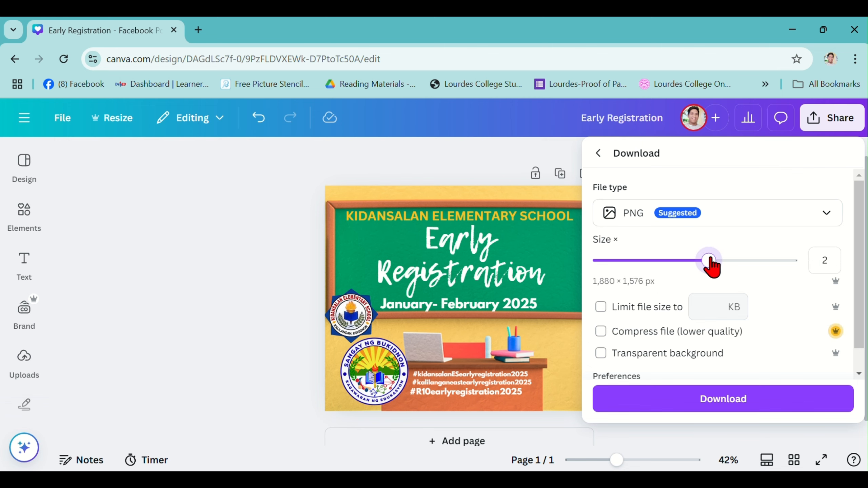
pyautogui.click(715, 410)
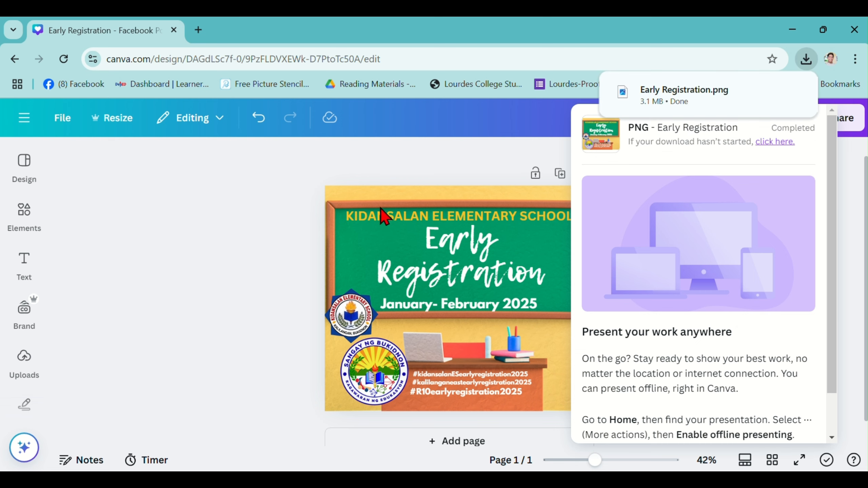
pyautogui.click(680, 115)
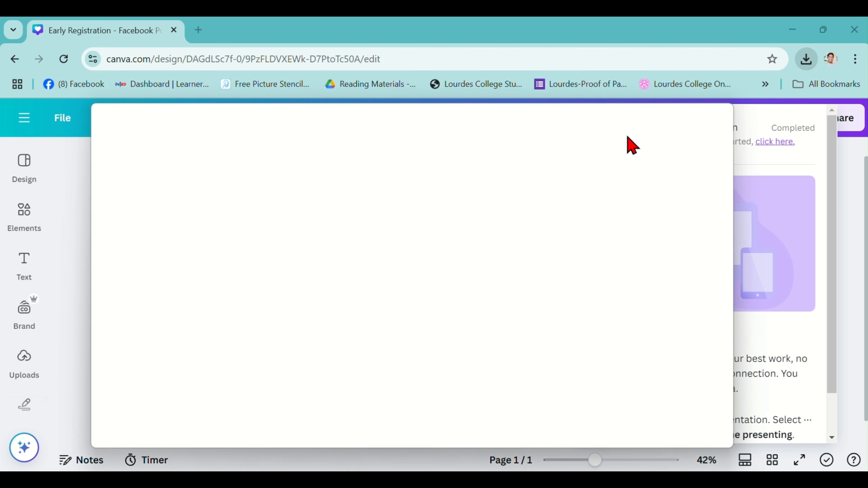